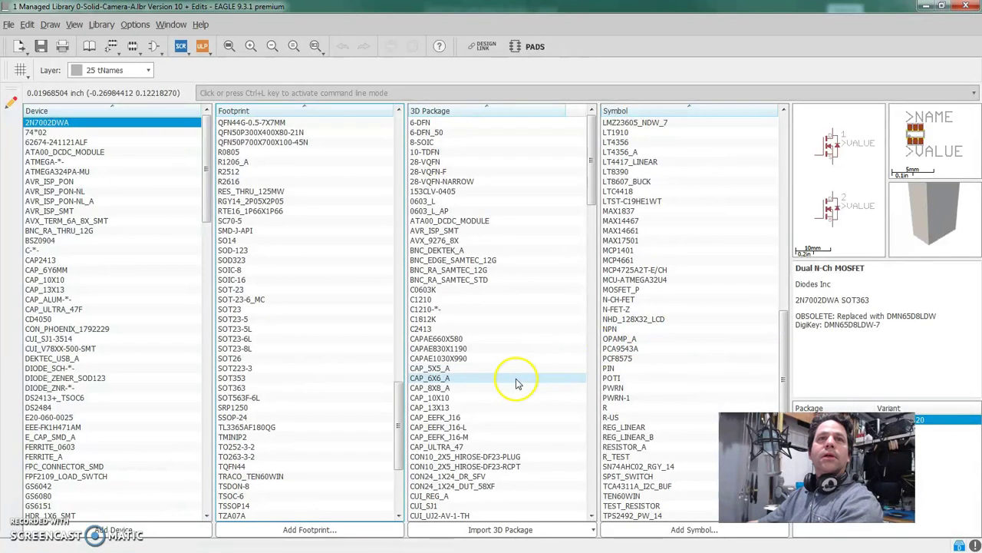
# Add a footprint named TEST_RESISTOR and confirm the warning to create it
pyautogui.click(290, 534)
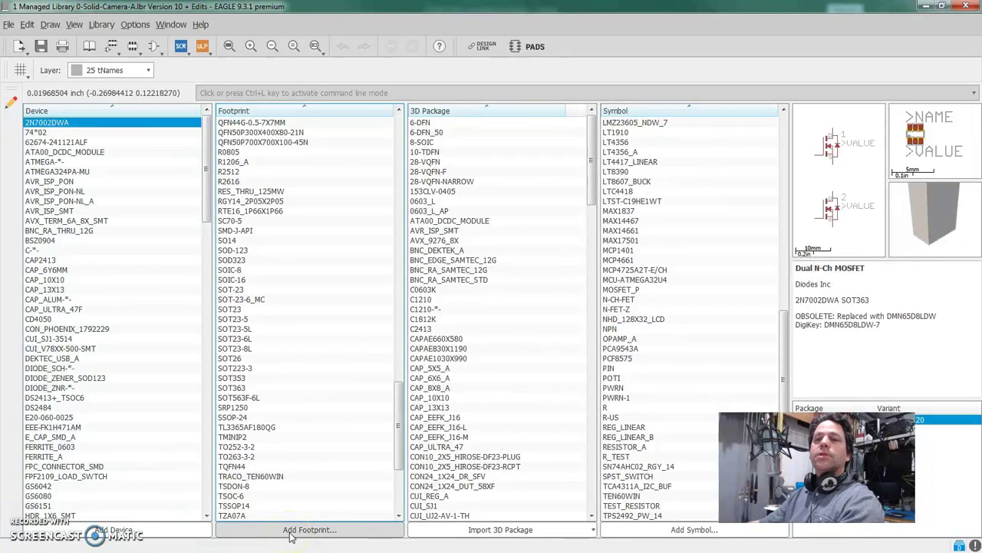
pyautogui.click(279, 534)
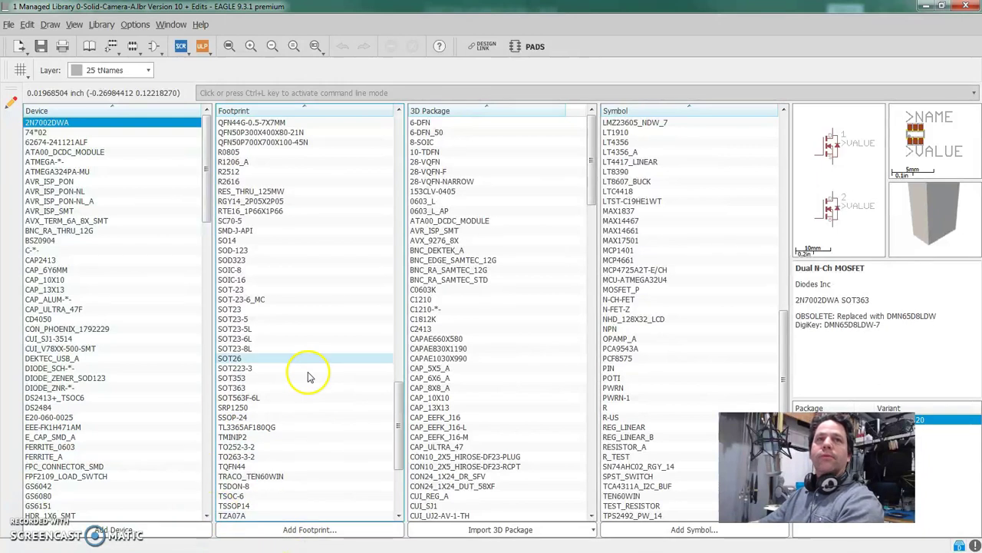
pyautogui.click(276, 347)
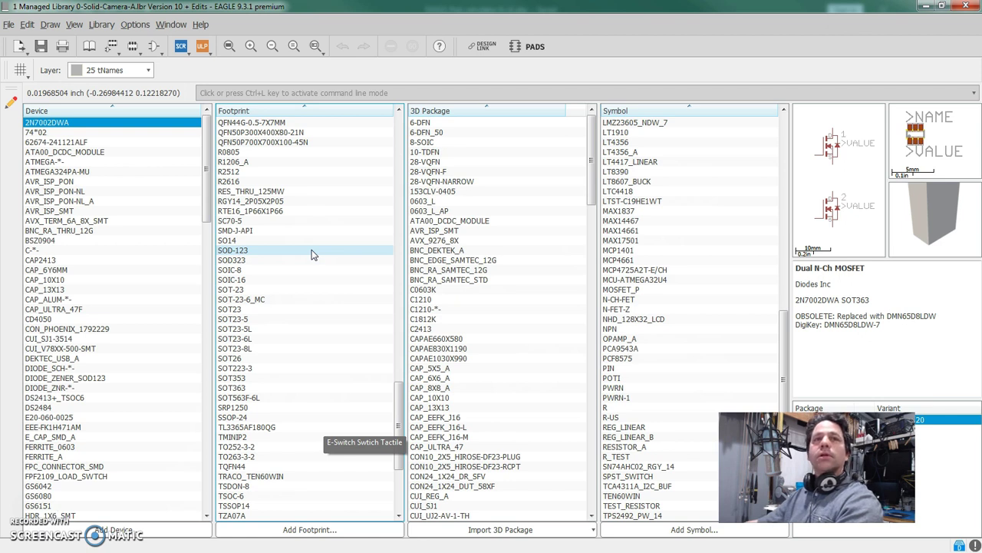
pyautogui.click(291, 531)
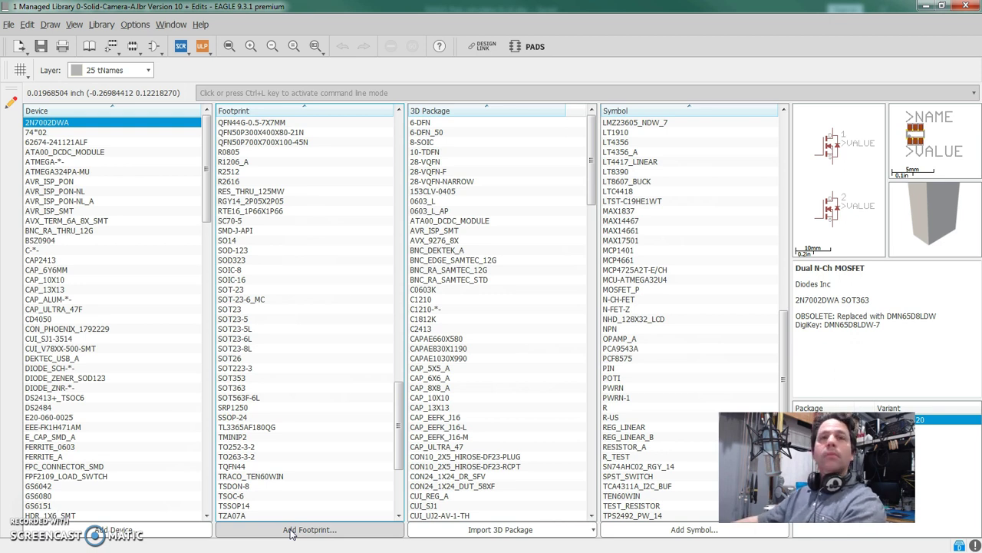
pyautogui.click(293, 530)
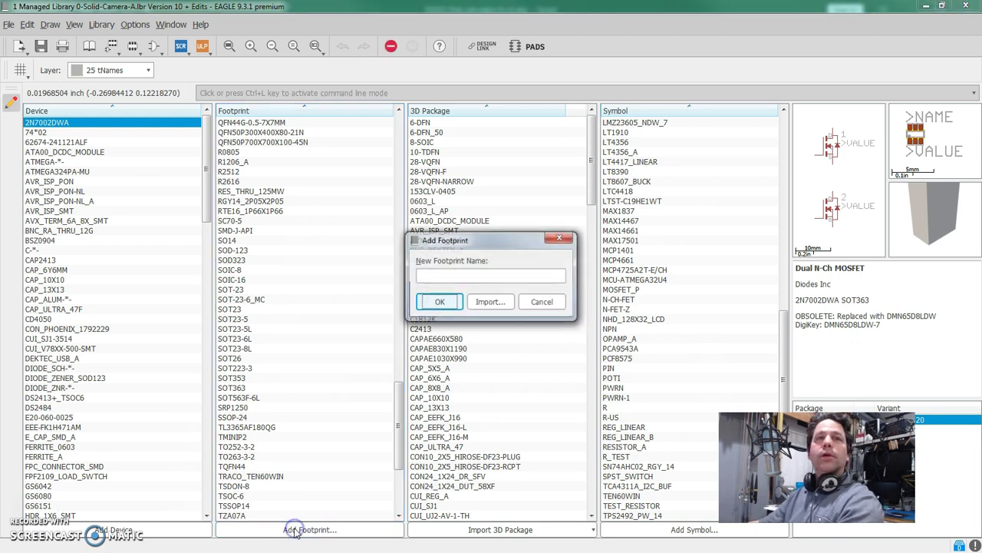
pyautogui.moveTo(474, 240); pyautogui.dragTo(358, 244)
pyautogui.click(329, 281)
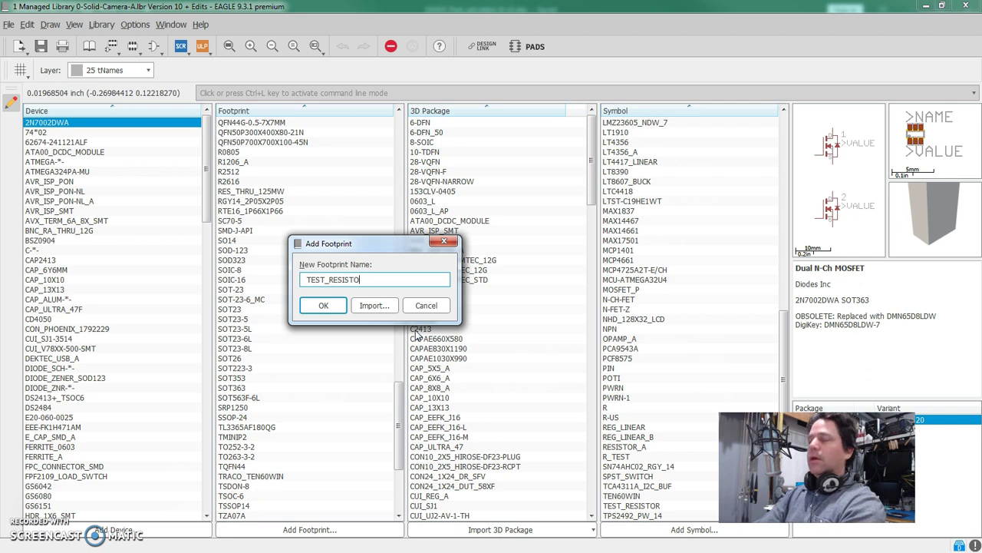
pyautogui.click(323, 305)
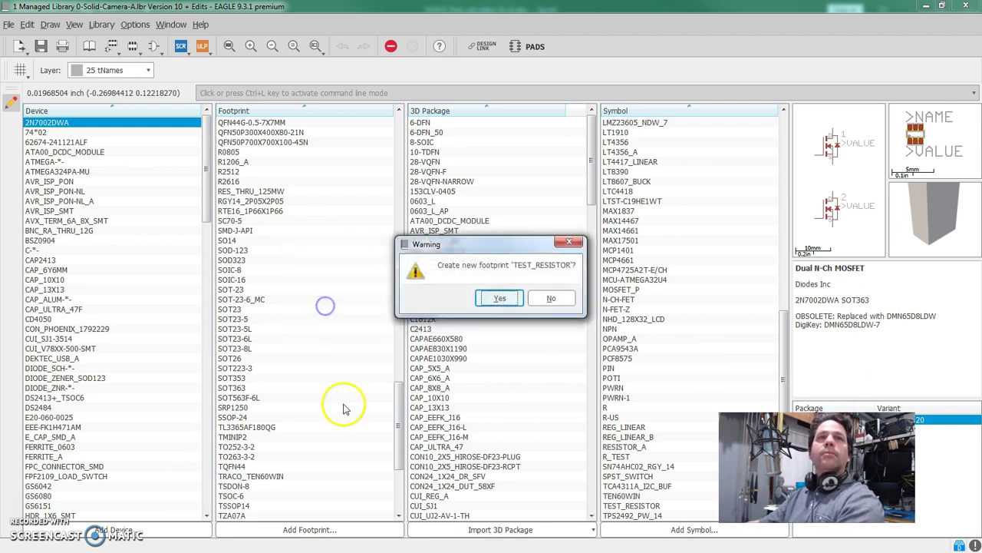
pyautogui.click(497, 298)
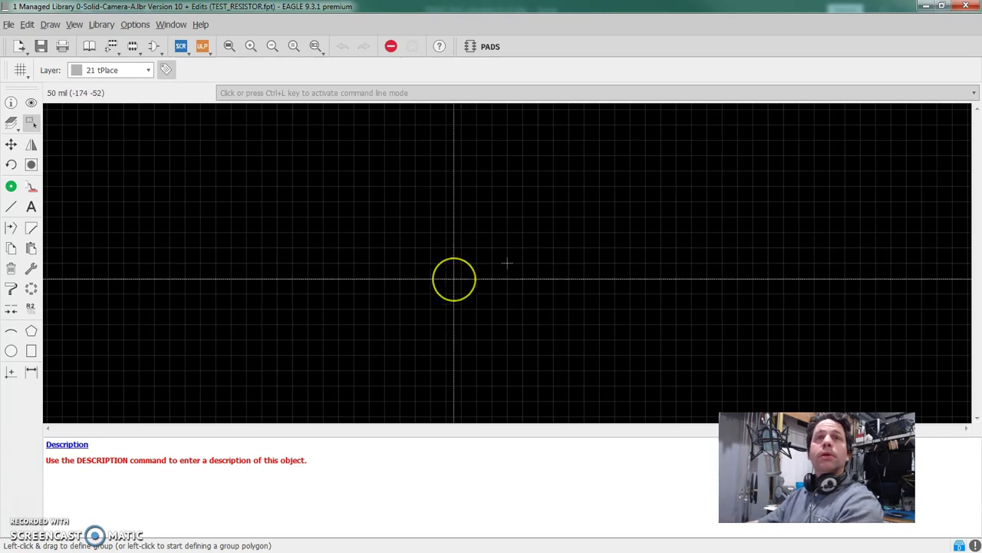
pyautogui.moveTo(454, 279); pyautogui.dragTo(672, 394, button='middle')
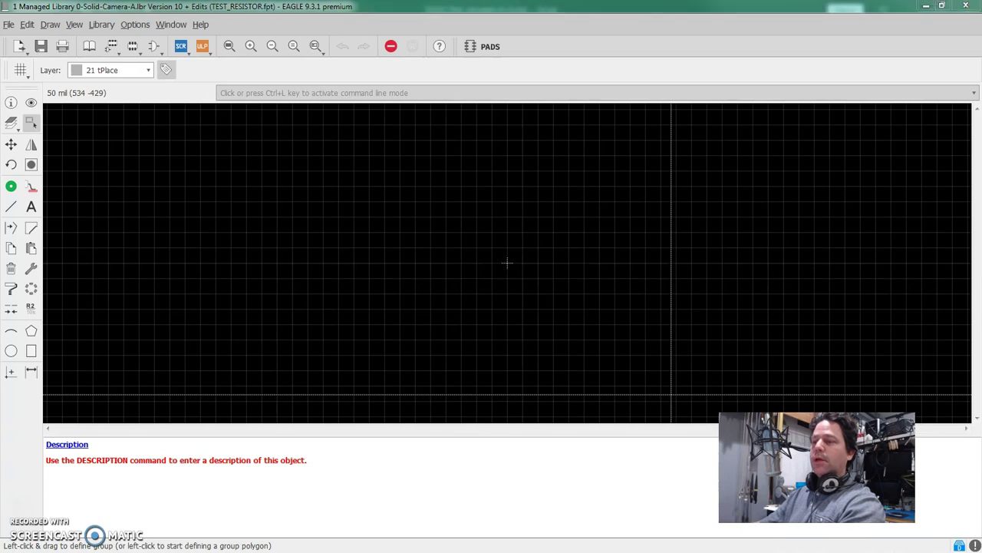
pyautogui.hotkey('alt', 'Tab')
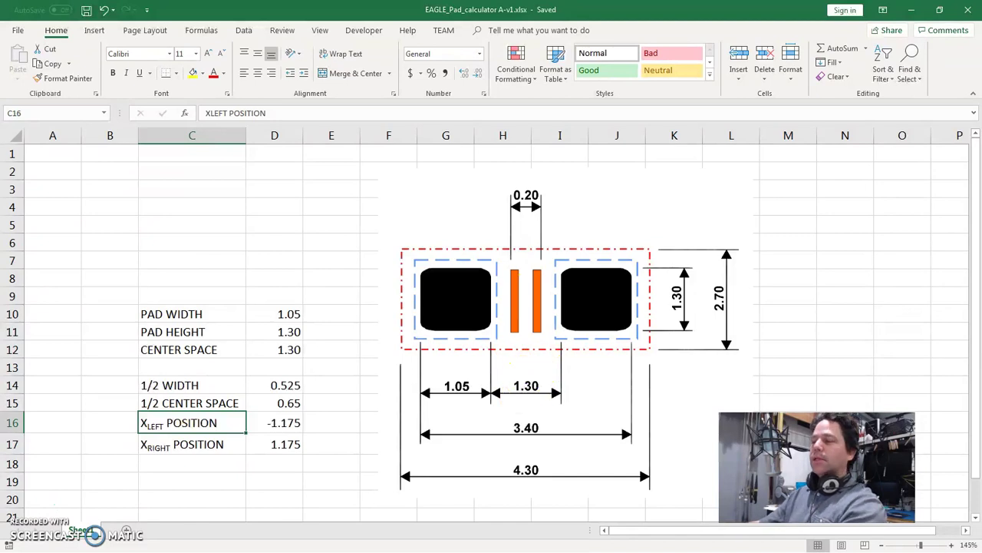
# Return from the Excel pad calculator to the EAGLE footprint editor
pyautogui.hotkey('alt', 'Tab')
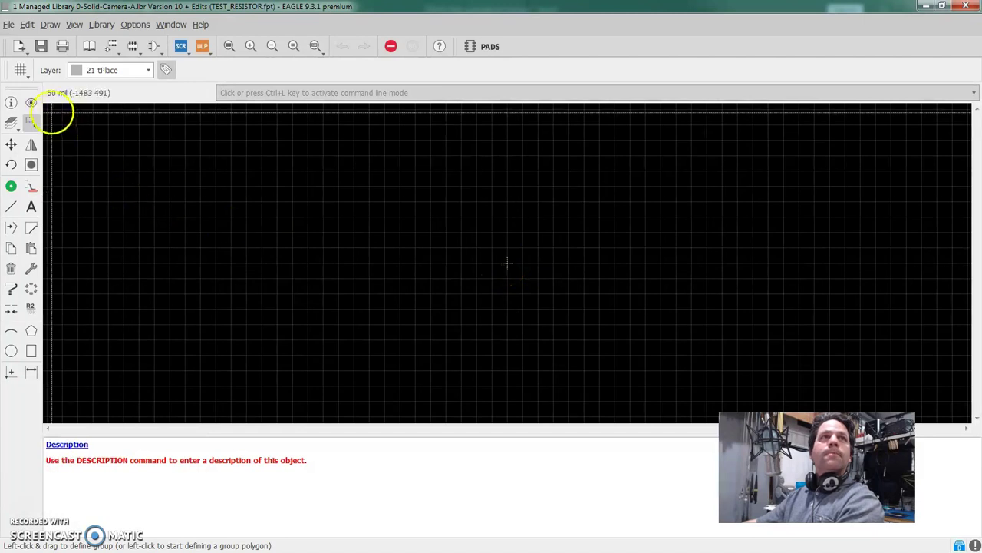
# Switch both grid units to mm, with grid size 0.5 and alternate step 0.1
pyautogui.click(21, 70)
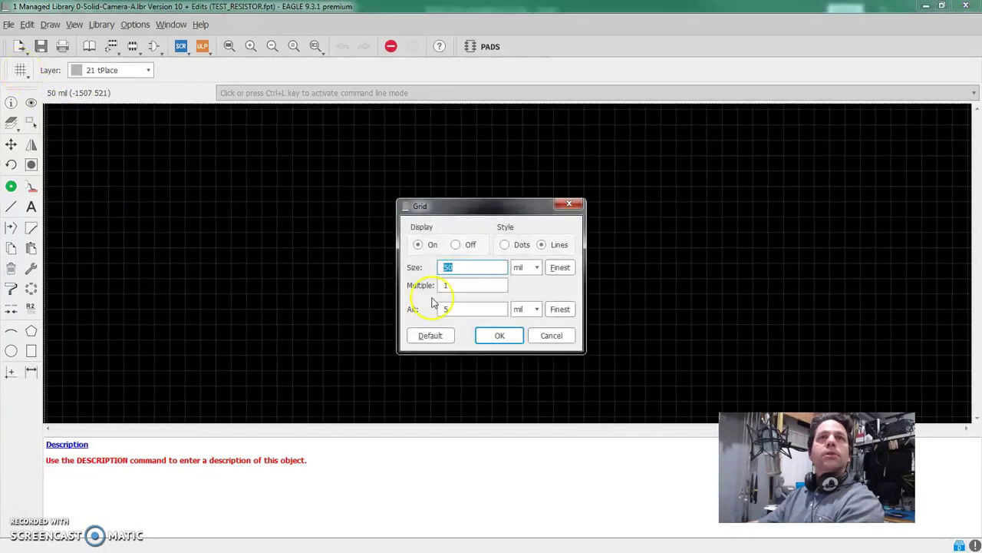
pyautogui.click(525, 268)
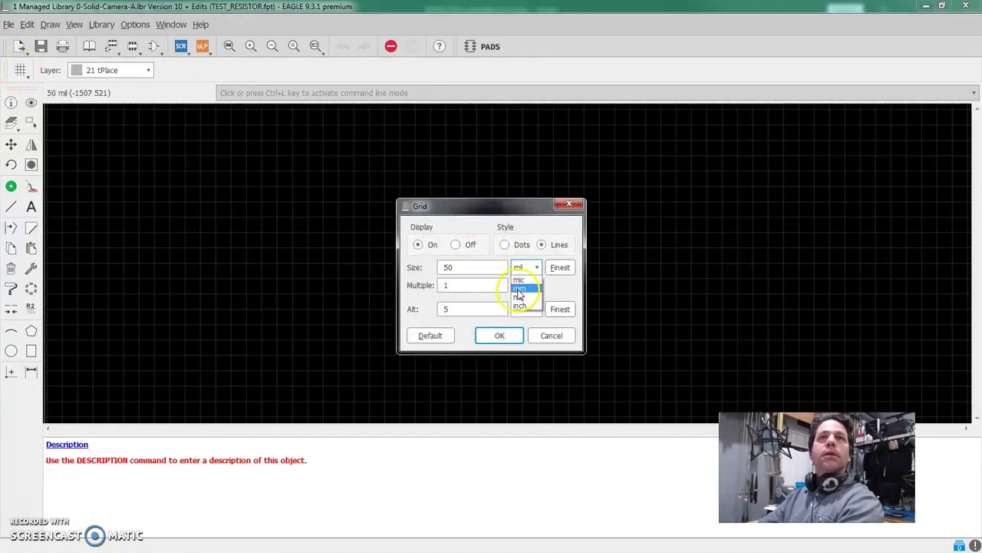
pyautogui.click(519, 288)
pyautogui.click(524, 310)
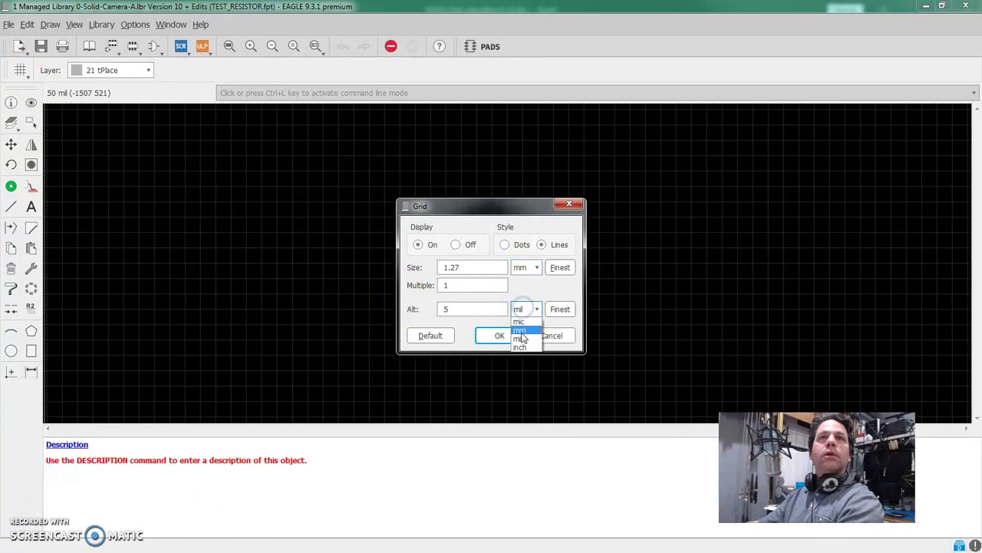
pyautogui.click(520, 329)
pyautogui.moveTo(474, 268); pyautogui.dragTo(405, 301)
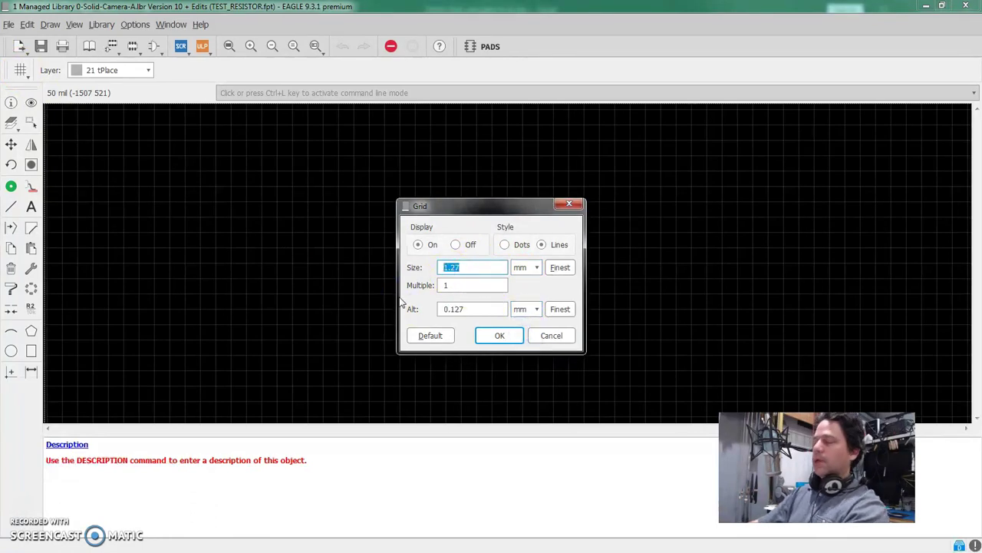
pyautogui.write('0.5')
pyautogui.press('Tab')
pyautogui.press('Tab')
pyautogui.press('Tab')
pyautogui.press('Tab')
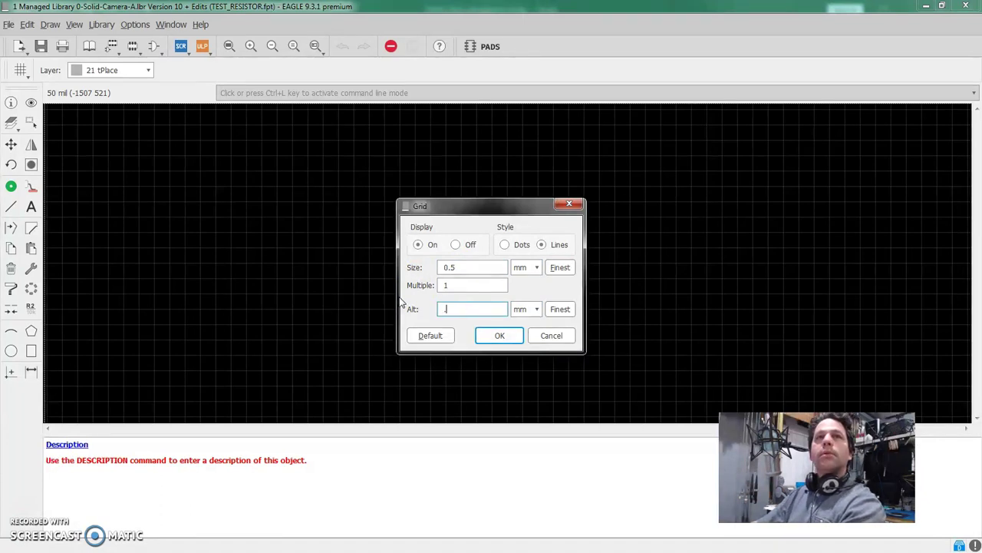
pyautogui.write('0.1')
pyautogui.press('Tab')
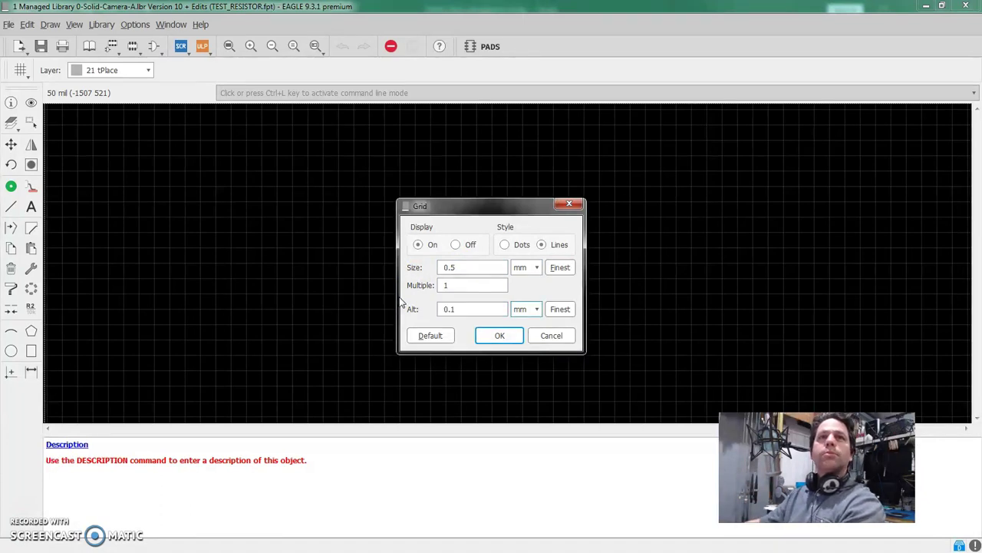
pyautogui.click(497, 334)
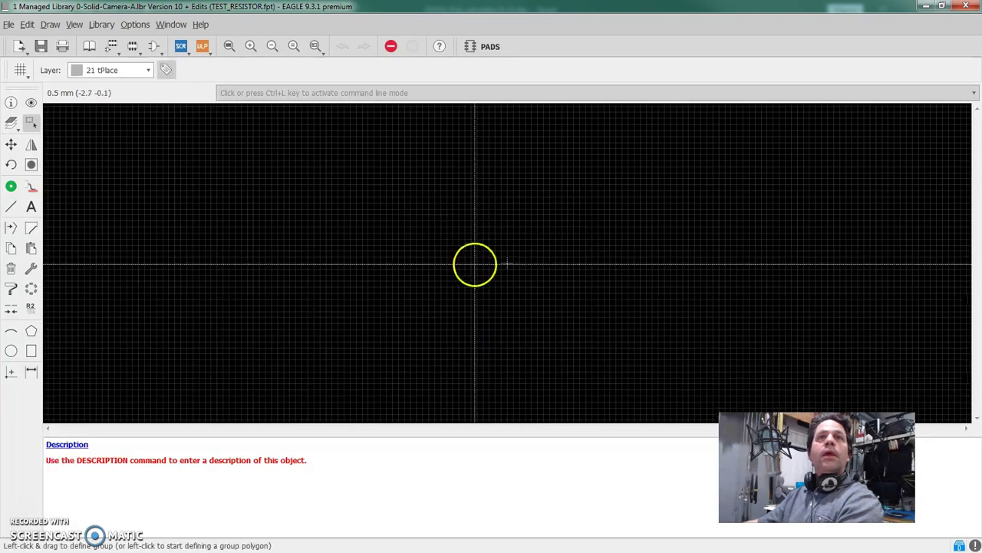
# Place one 1.27 x 0.635 SMD pad on the Top layer, just left of the origin
pyautogui.scroll(5, 507, 263)
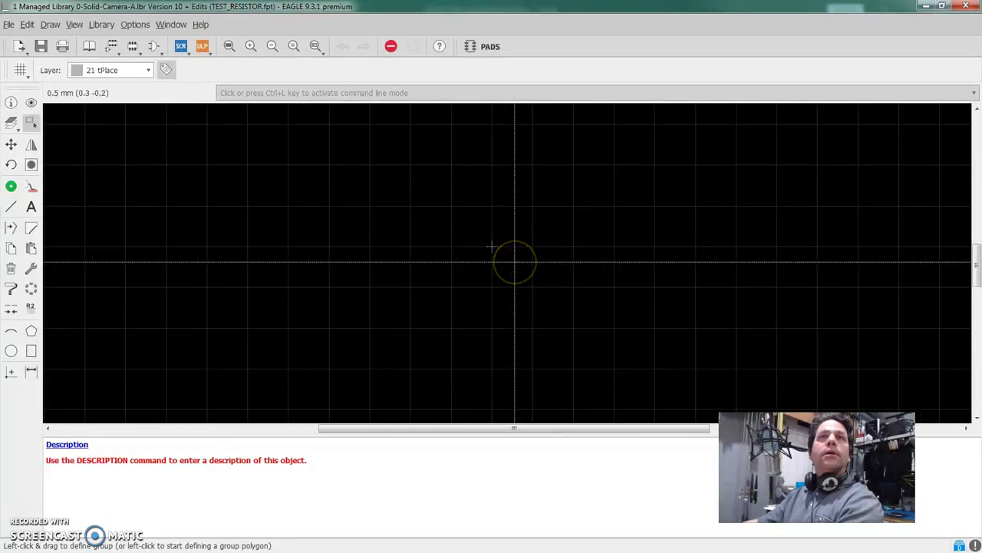
pyautogui.scroll(-1, 493, 247)
pyautogui.scroll(-1, 372, 275)
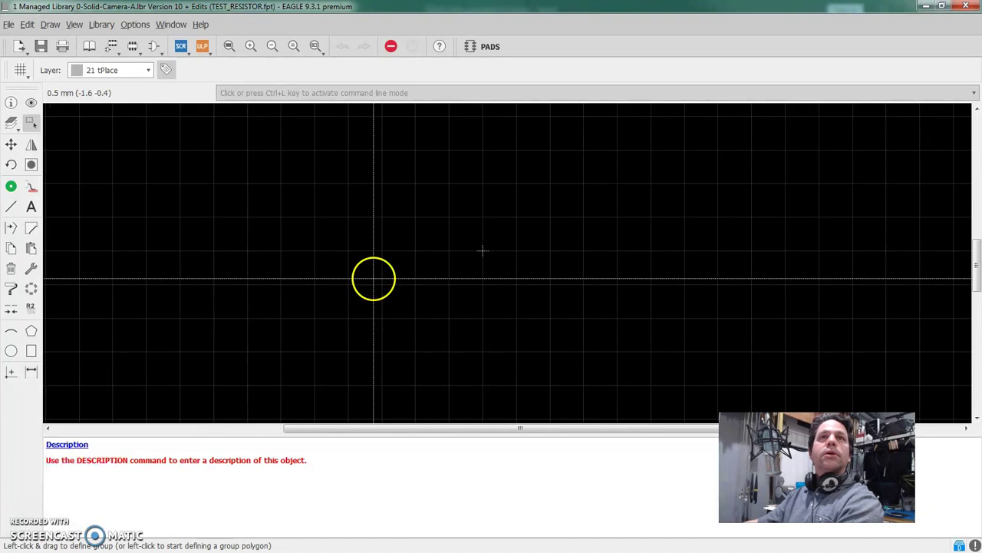
pyautogui.click(31, 188)
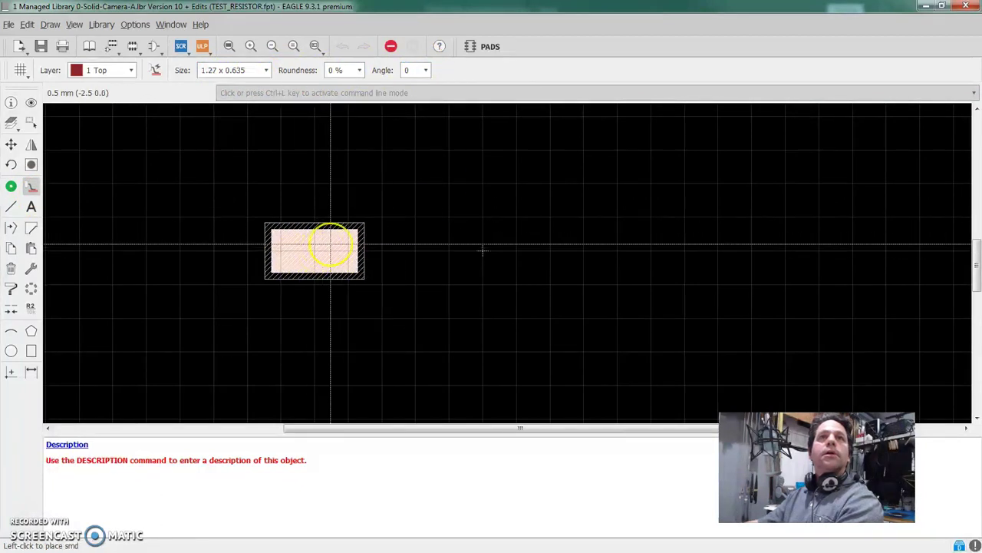
pyautogui.click(339, 240)
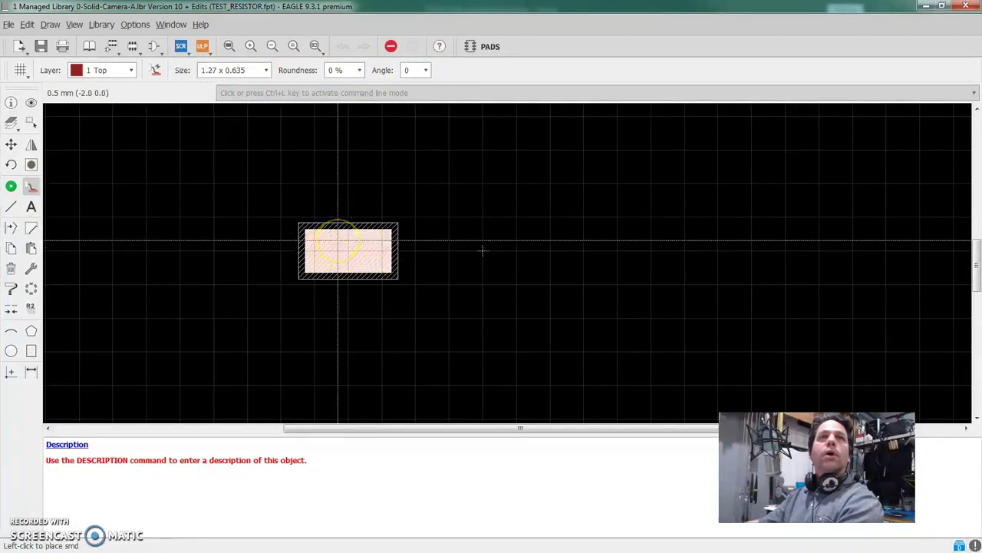
pyautogui.click(346, 236)
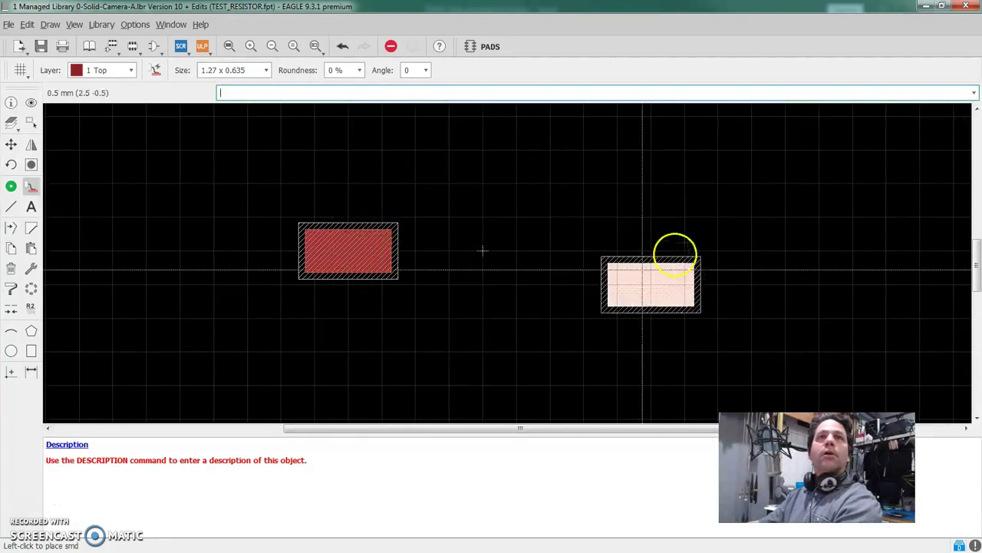
pyautogui.press('Escape')
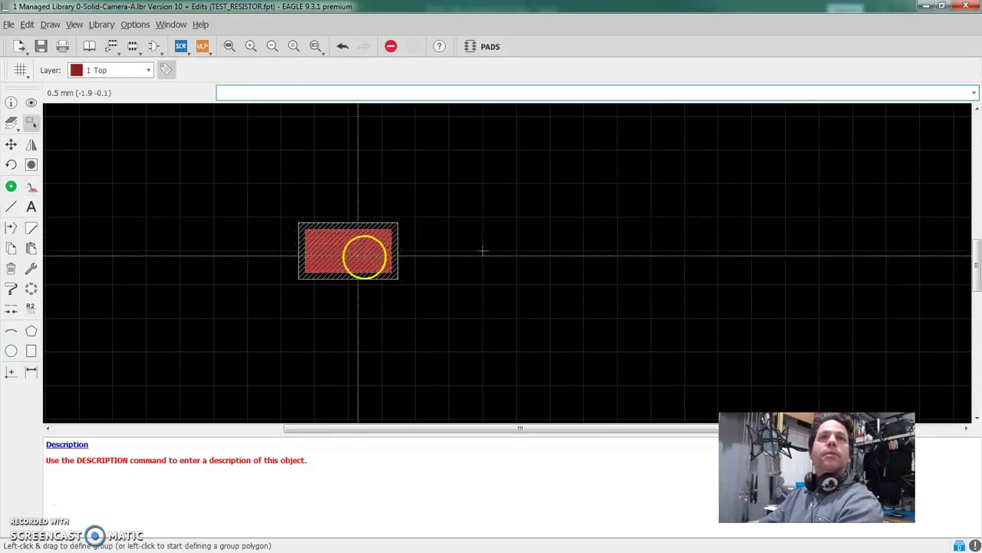
# Give the pad size 1.05 x 1.3 on layer 1 Top with 25% roundness and apply
pyautogui.rightClick(357, 255)
pyautogui.click(392, 371)
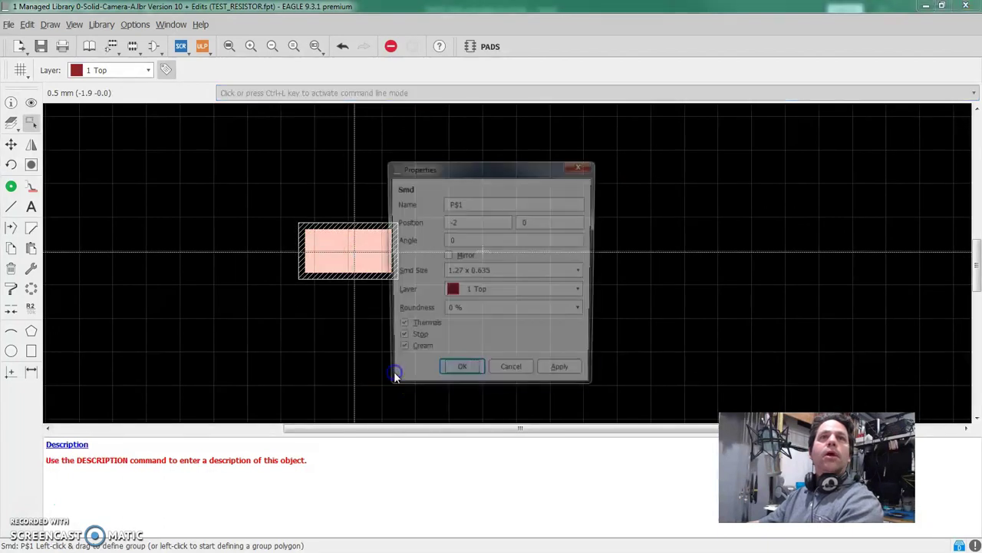
pyautogui.moveTo(487, 167); pyautogui.dragTo(686, 139)
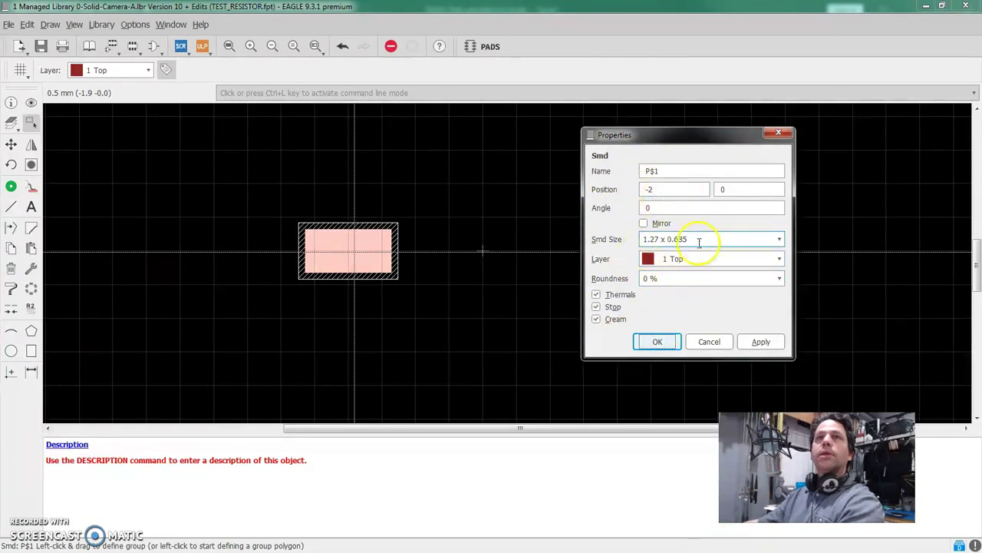
pyautogui.moveTo(720, 239); pyautogui.dragTo(607, 259)
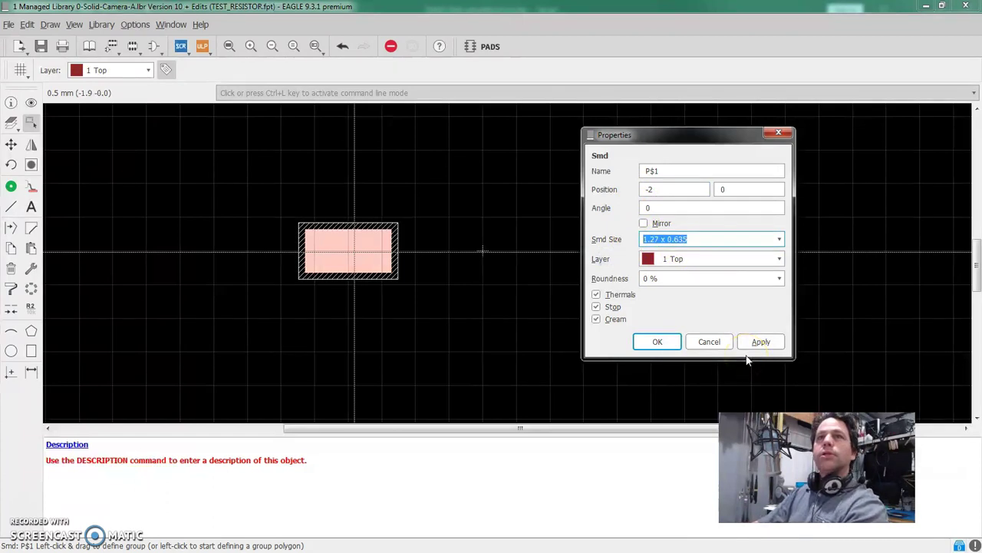
pyautogui.write('1.05x')
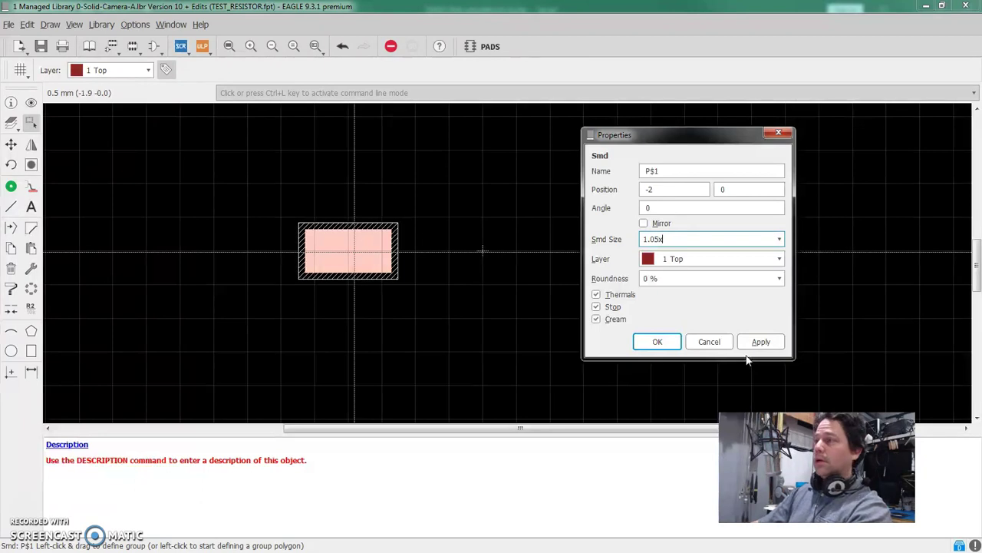
pyautogui.write('3')
pyautogui.click(706, 259)
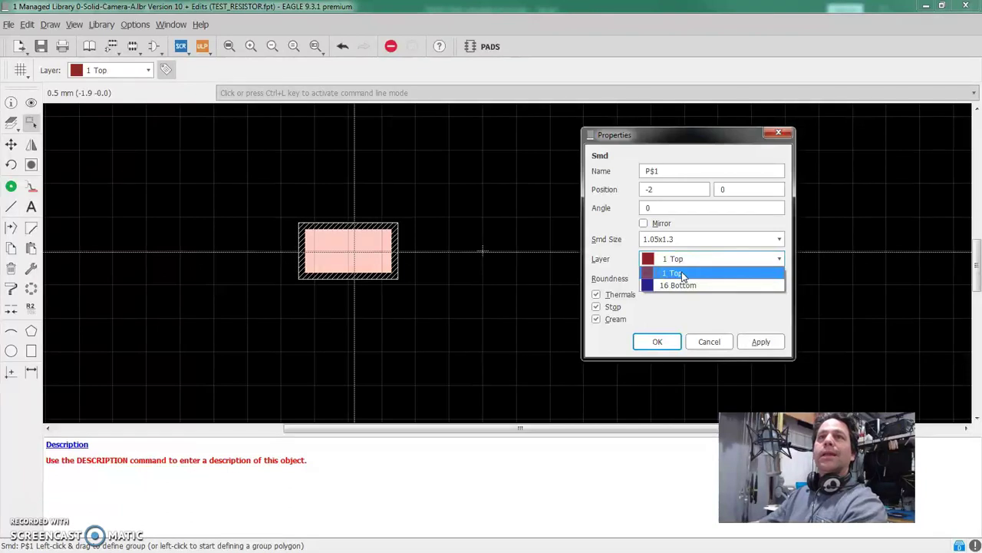
pyautogui.click(689, 260)
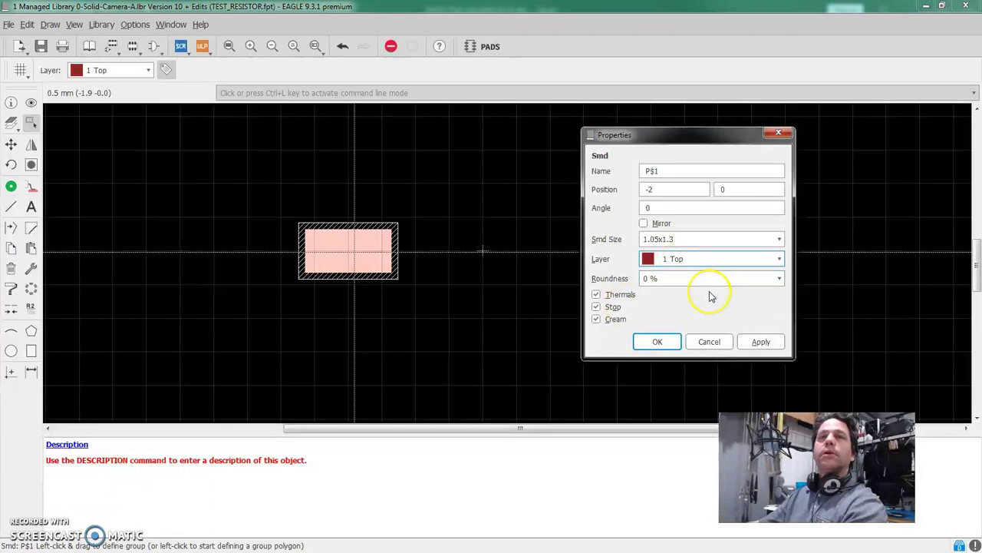
pyautogui.click(779, 277)
pyautogui.scroll(-2, 697, 309)
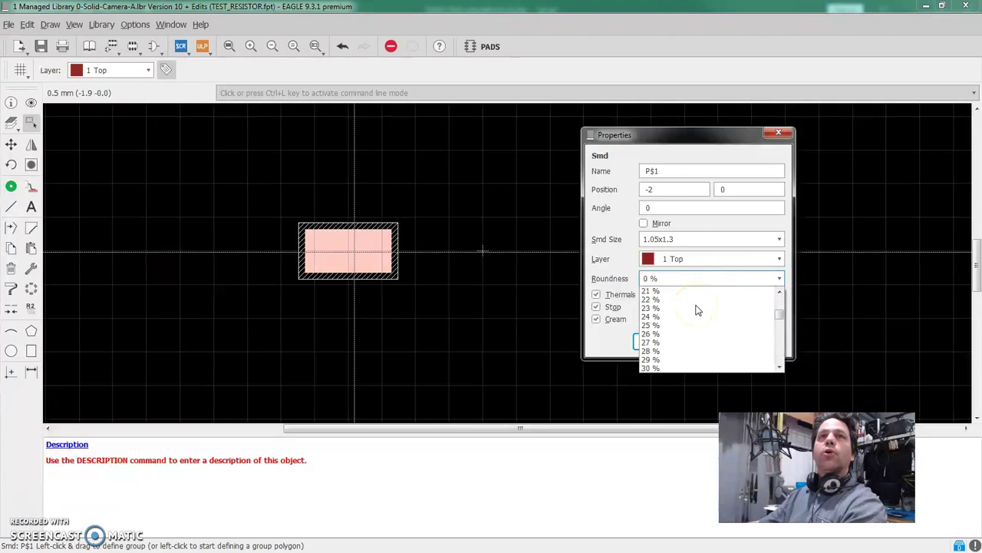
pyautogui.click(654, 328)
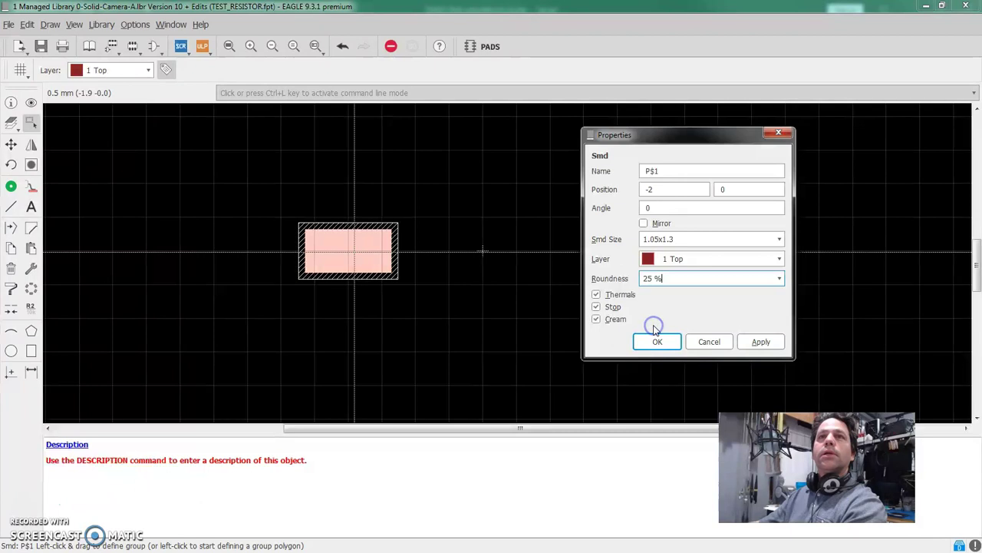
pyautogui.click(667, 280)
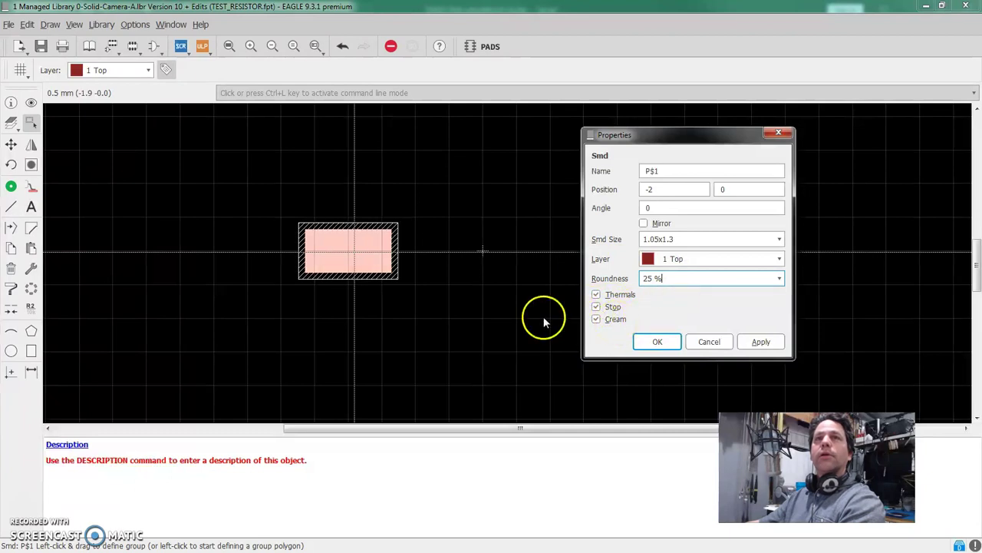
pyautogui.click(761, 341)
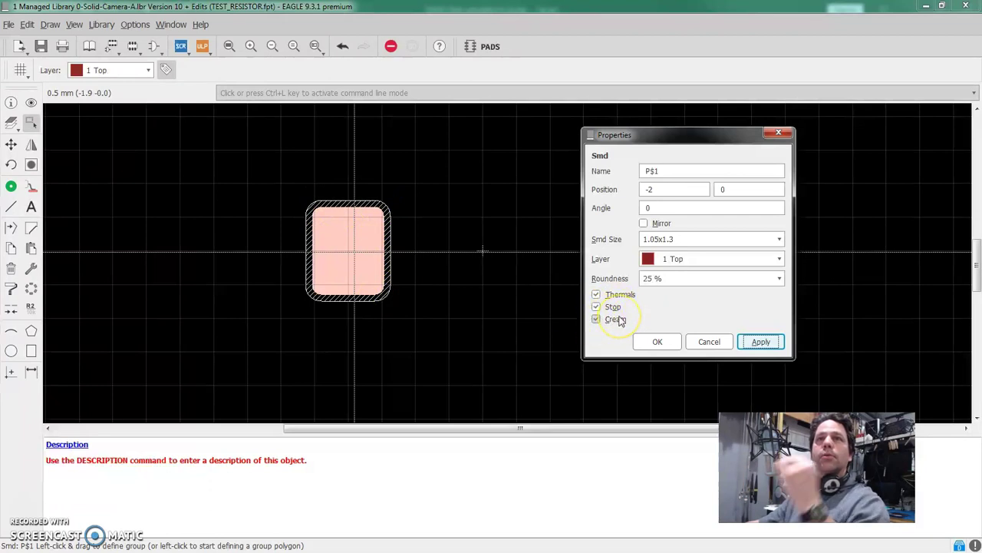
# Select the pad's X position value and switch to the Excel pad calculator
pyautogui.doubleClick(658, 190)
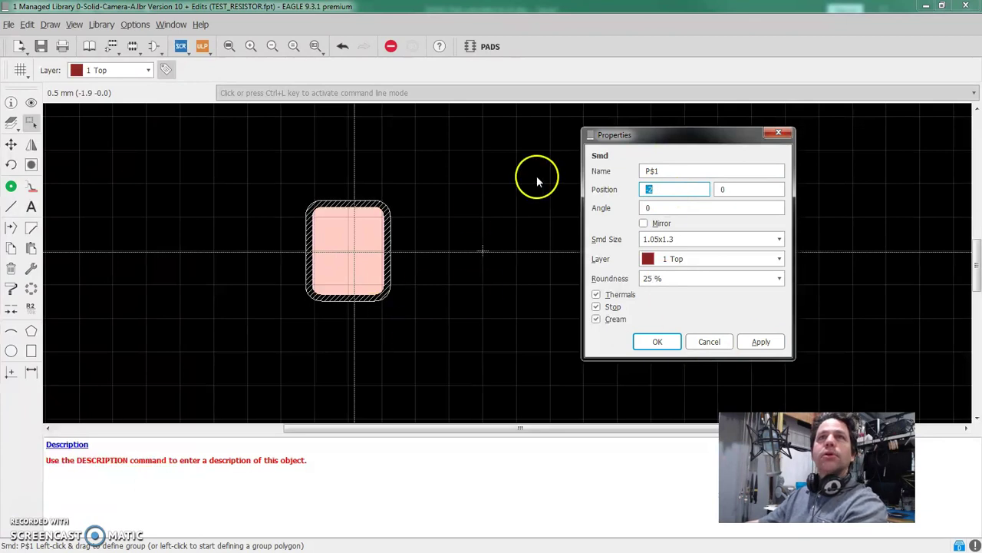
pyautogui.moveTo(673, 143); pyautogui.dragTo(707, 140)
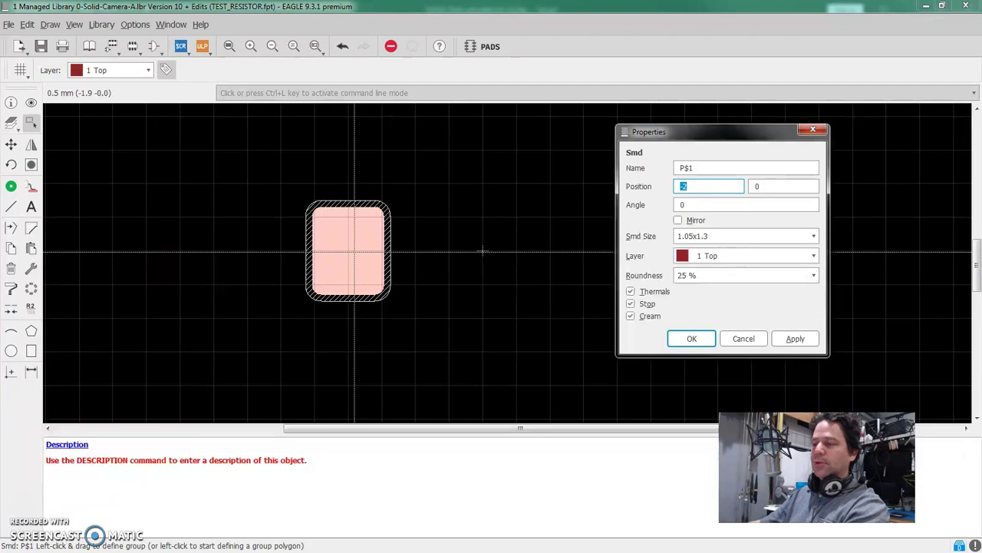
pyautogui.hotkey('alt', 'Tab')
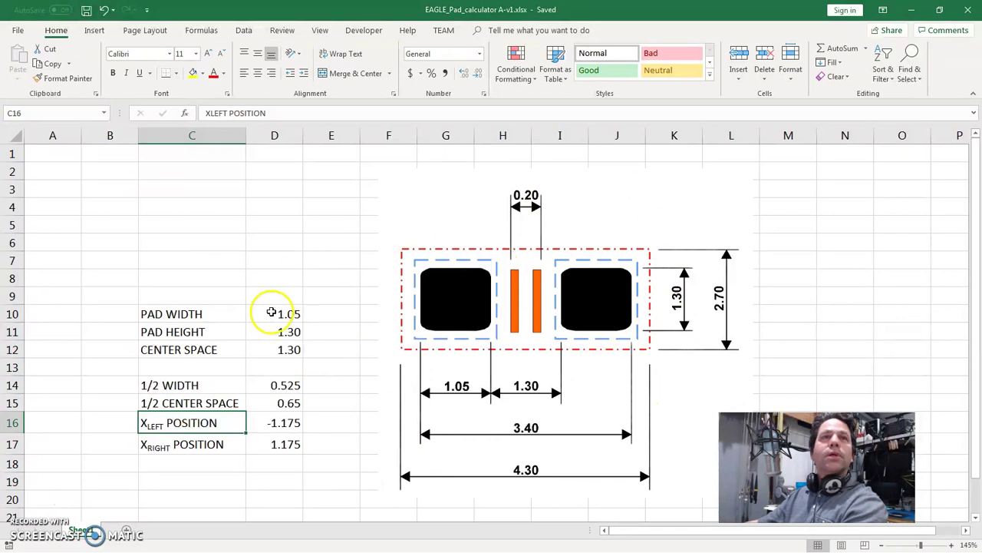
# Inspect pad width 1.05 and the D14–D16 formulas giving left pad X -1.175, then return to EAGLE
pyautogui.click(157, 314)
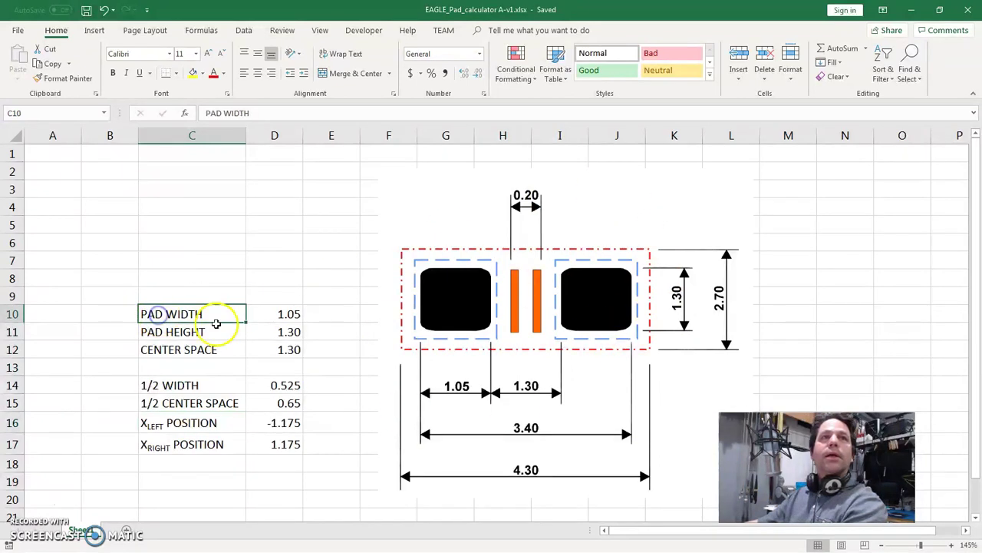
pyautogui.click(289, 315)
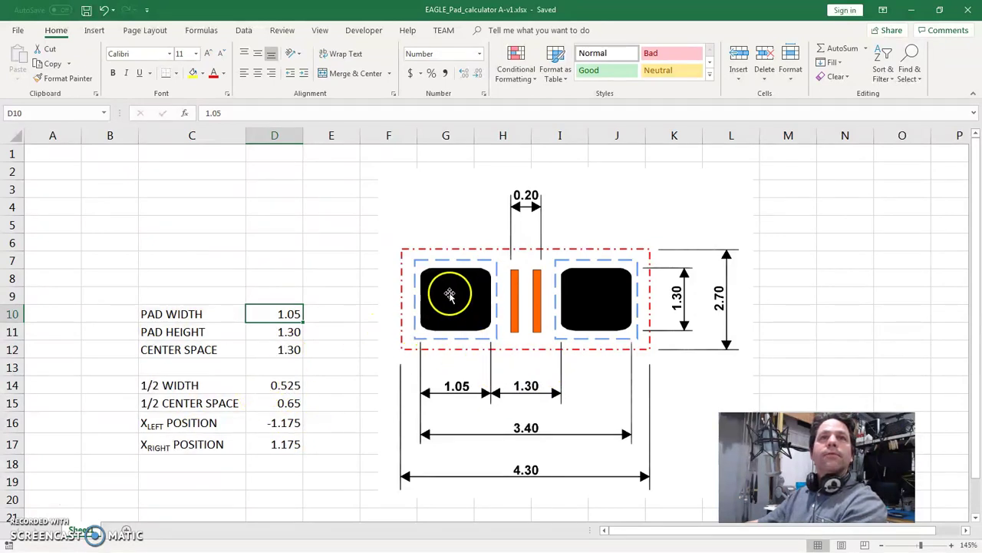
pyautogui.click(272, 382)
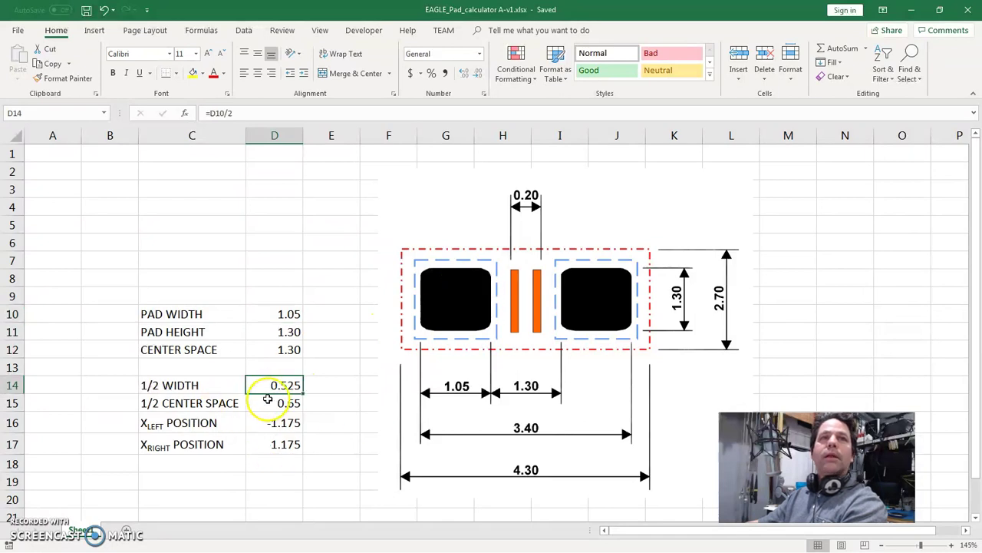
pyautogui.click(266, 400)
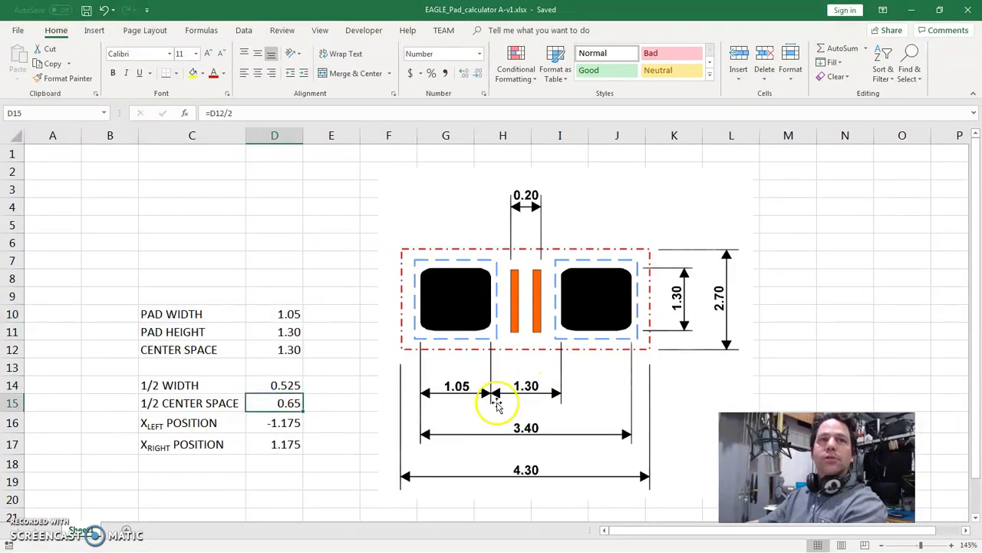
pyautogui.click(283, 424)
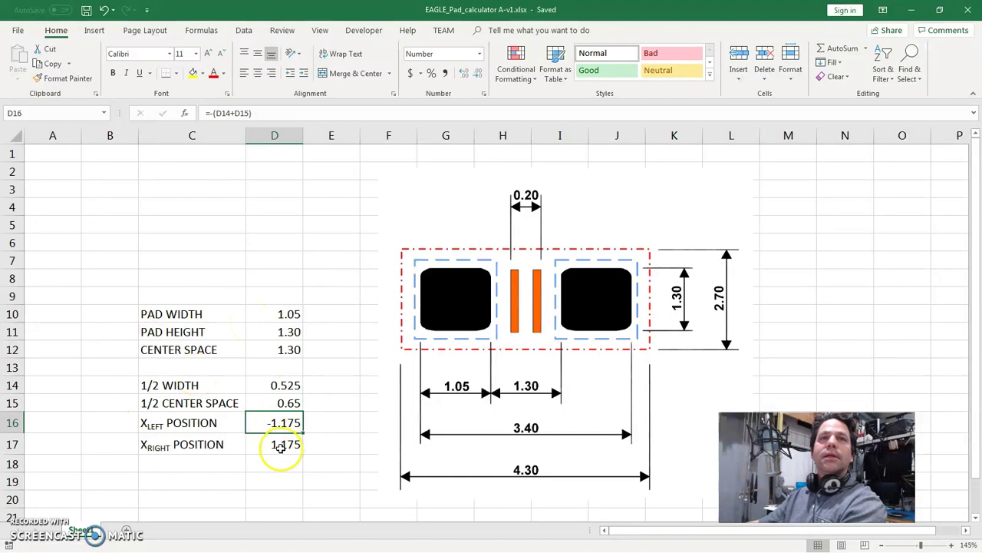
pyautogui.click(253, 423)
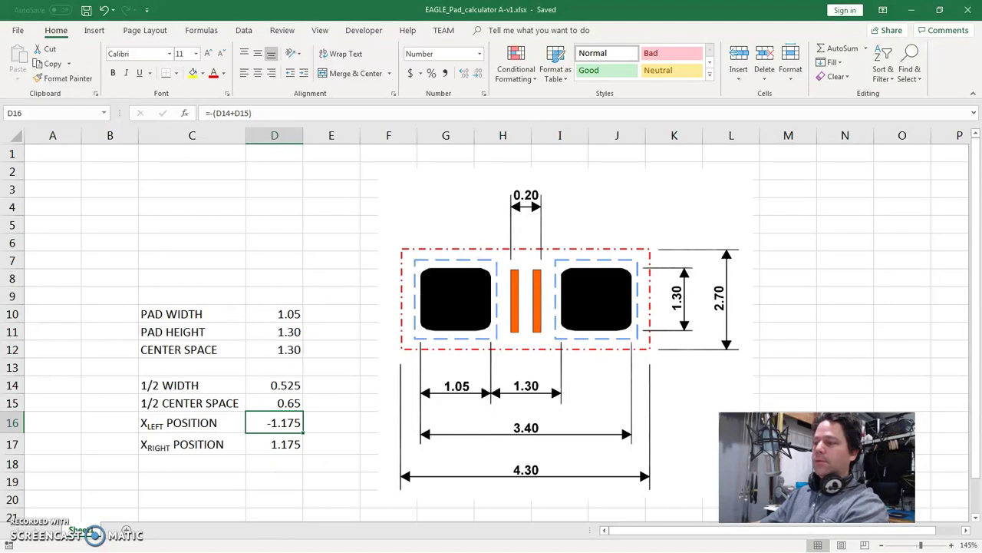
pyautogui.hotkey('alt', 'Tab')
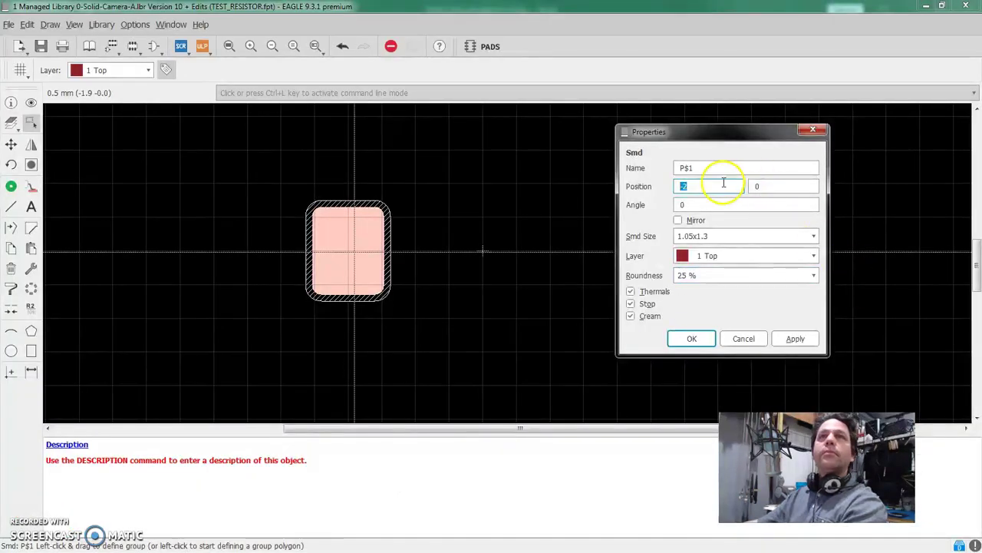
# Set the pad's Position X to -1.175, apply, and close its properties
pyautogui.click(711, 187)
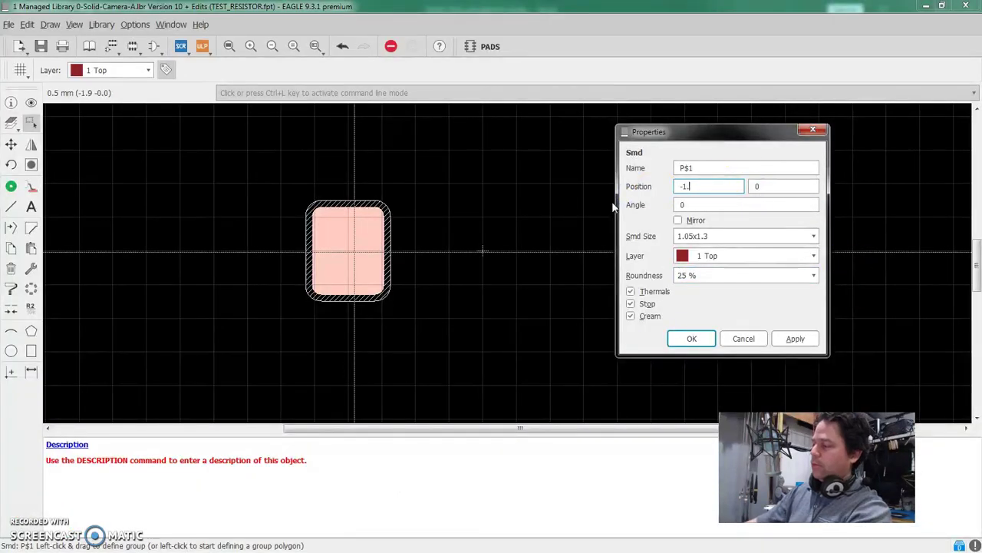
pyautogui.write('-1.175')
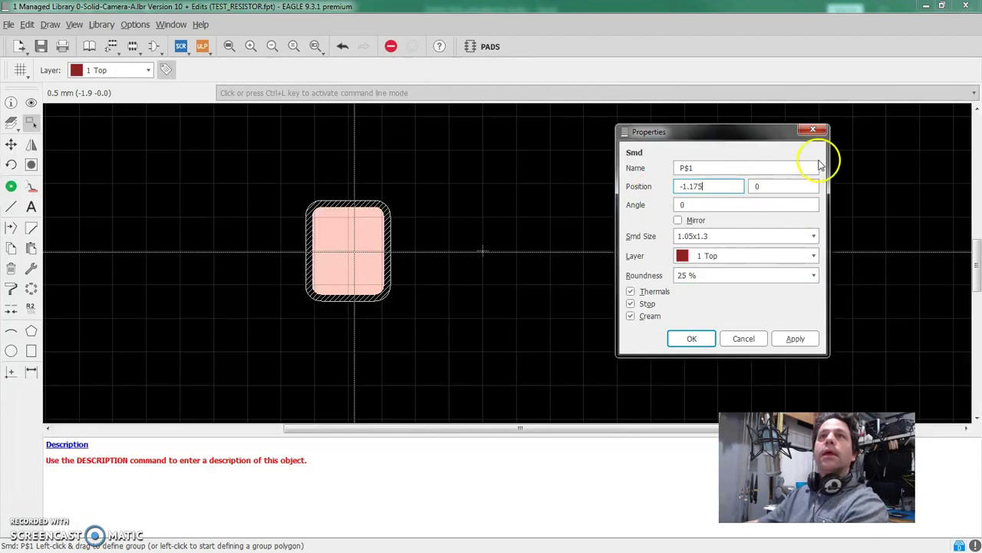
pyautogui.click(772, 186)
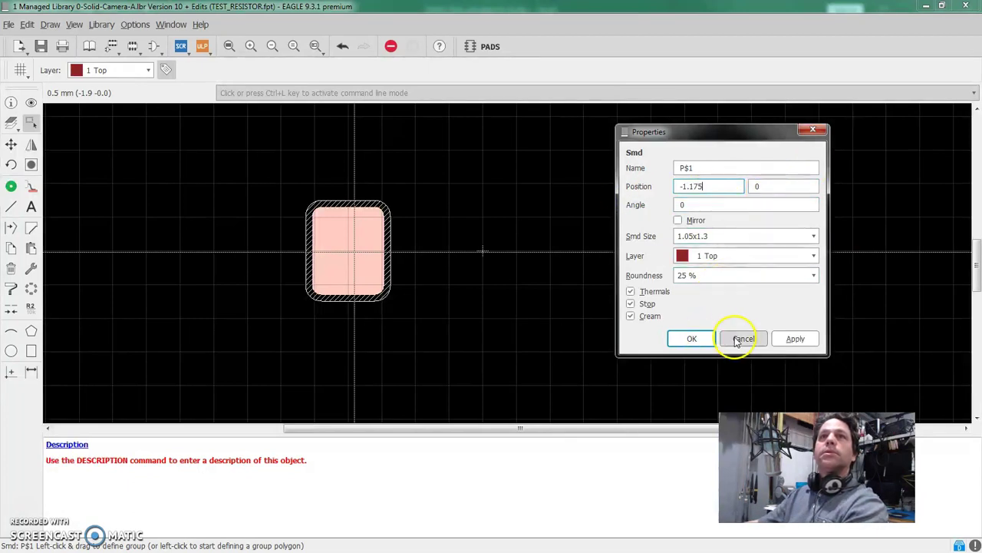
pyautogui.click(790, 338)
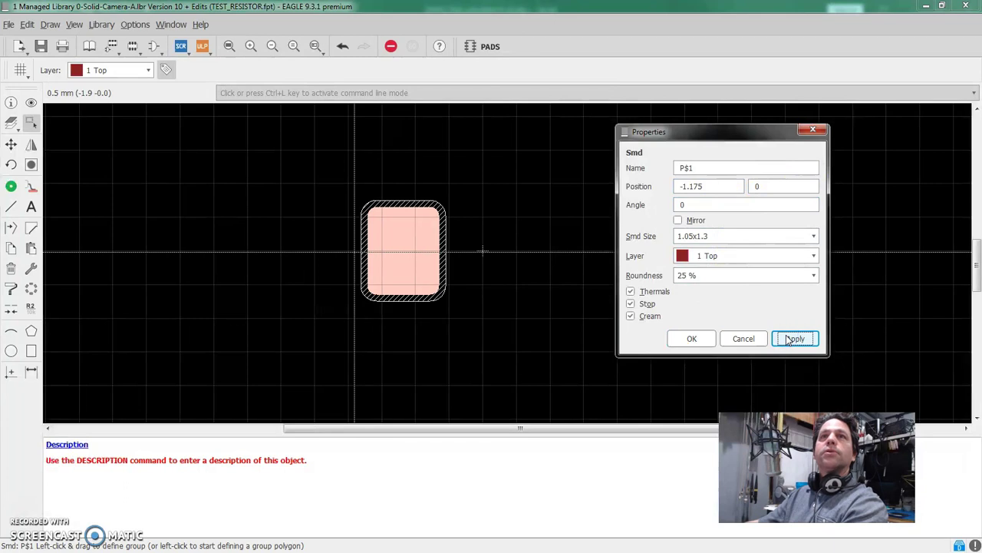
pyautogui.click(712, 204)
pyautogui.click(724, 236)
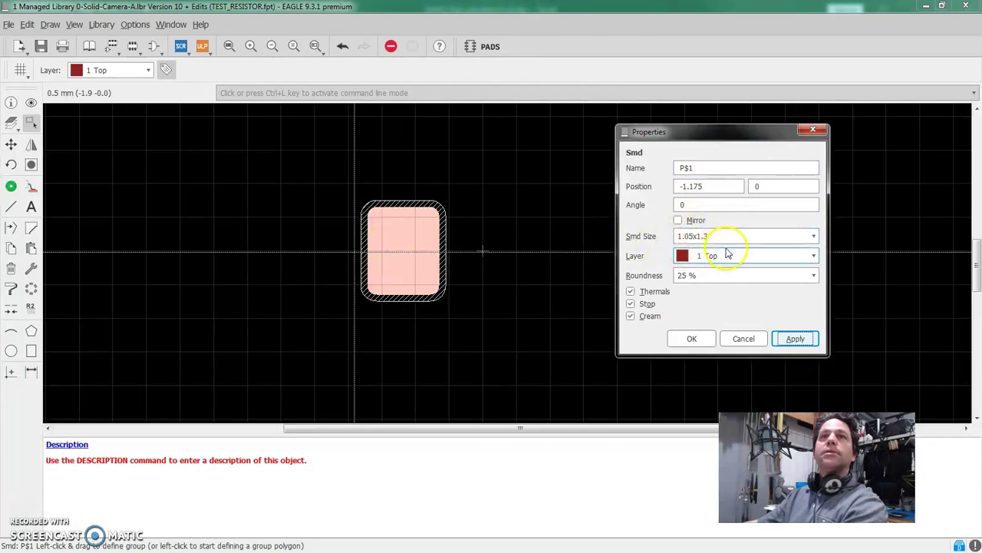
pyautogui.click(690, 340)
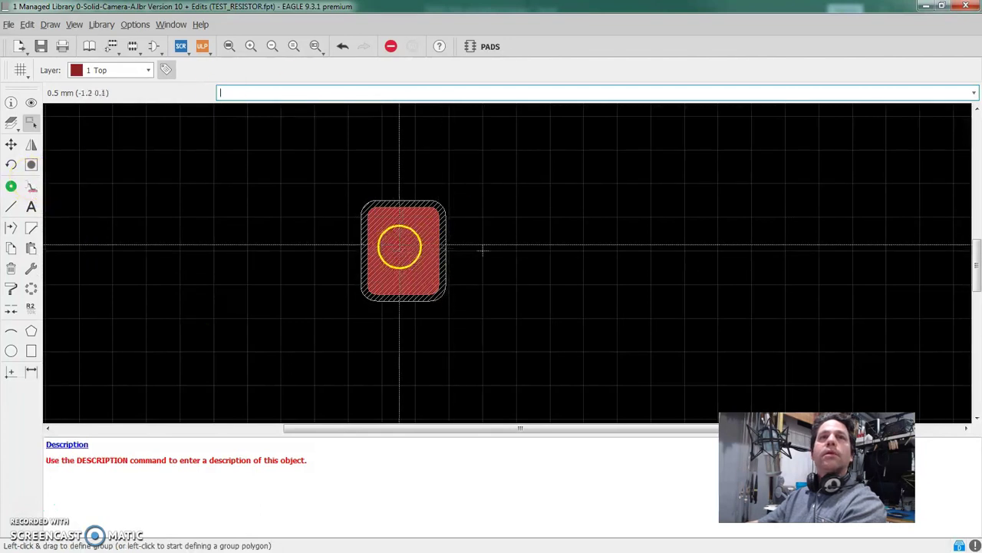
# Copy the pad and place the duplicate to the right of the first
pyautogui.rightClick(397, 245)
pyautogui.click(427, 251)
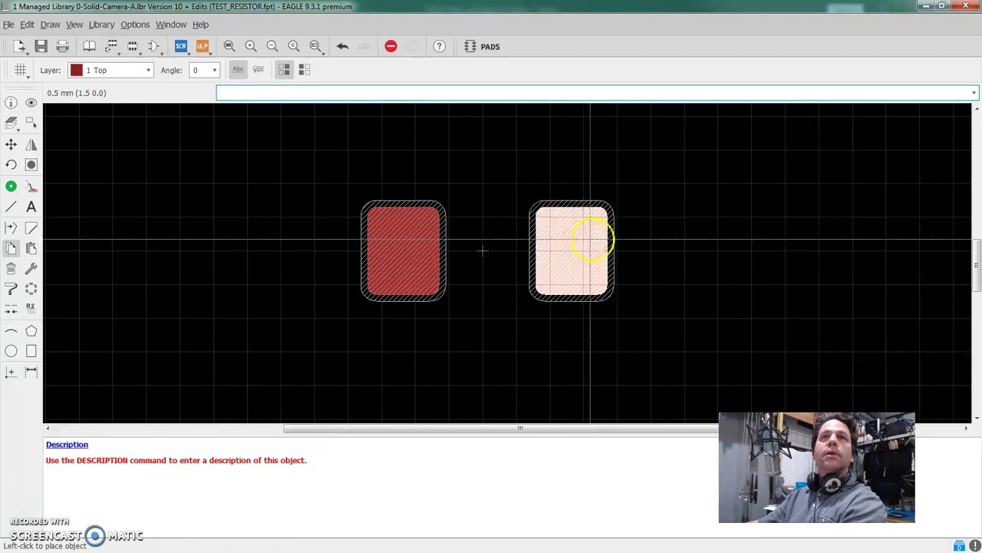
pyautogui.click(572, 241)
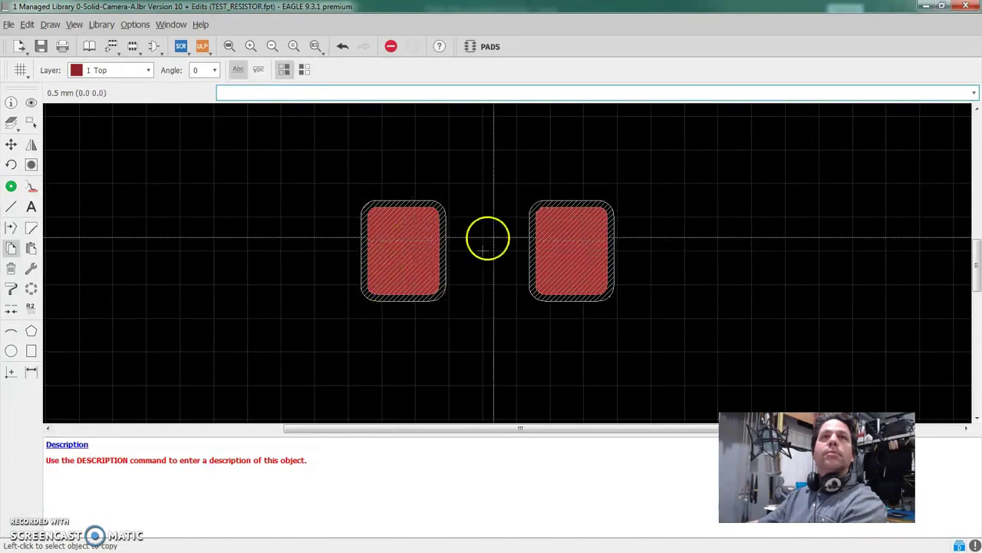
# Set the copied pad P$2's Position X to 1.175 and apply
pyautogui.rightClick(571, 249)
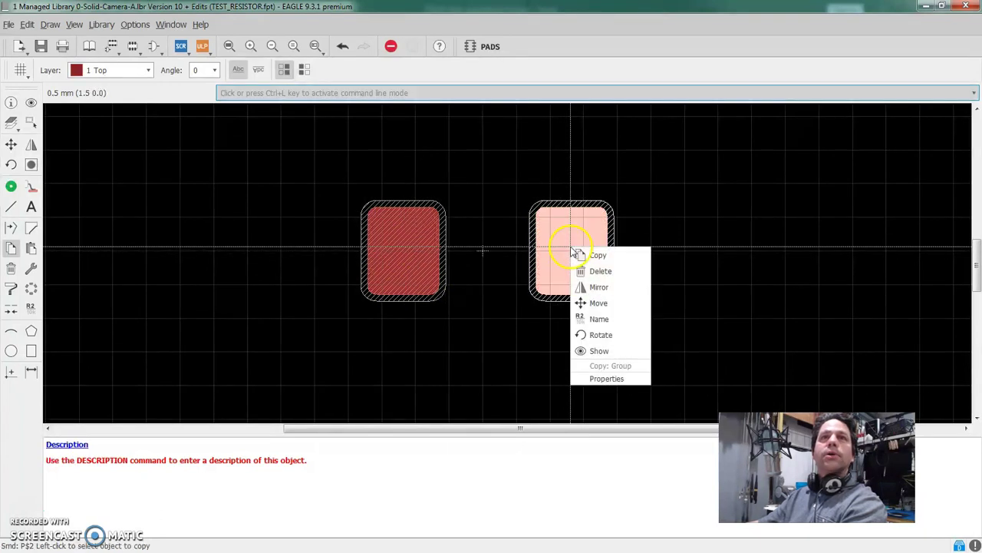
pyautogui.click(607, 379)
pyautogui.doubleClick(470, 222)
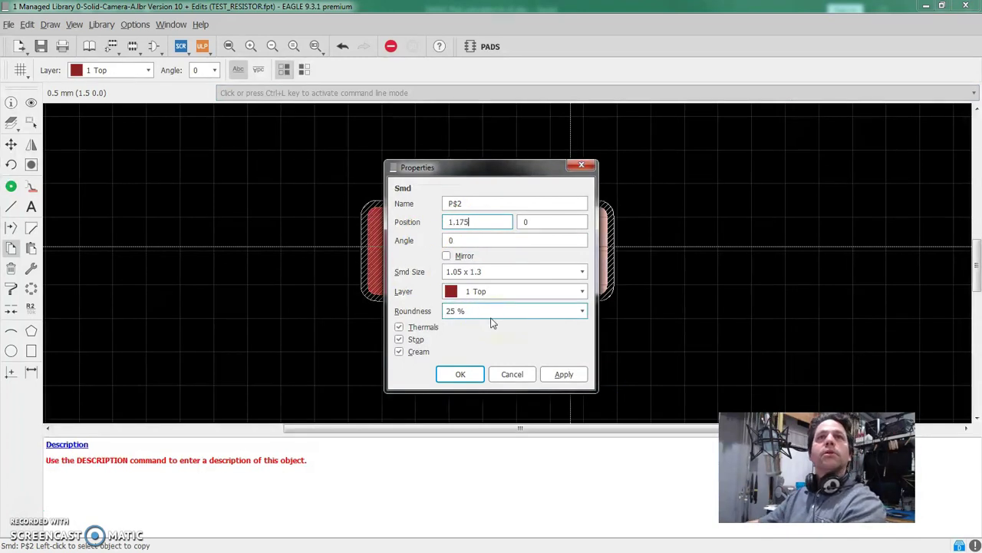
pyautogui.click(460, 374)
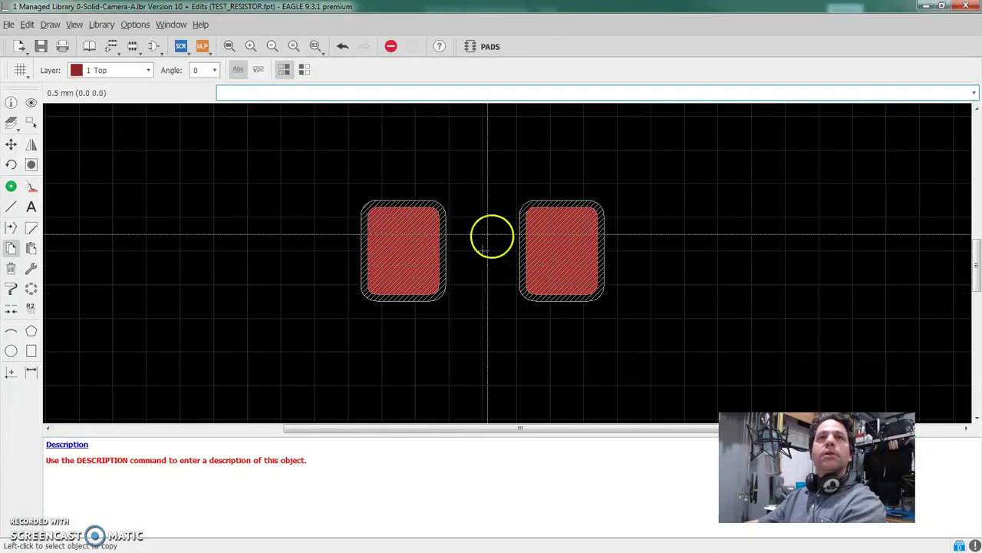
# Ready the Line tool on layer 21 tPlace, snapping to the 0.1 mm alternate grid
pyautogui.scroll(-2, 482, 233)
pyautogui.scroll(2, 509, 220)
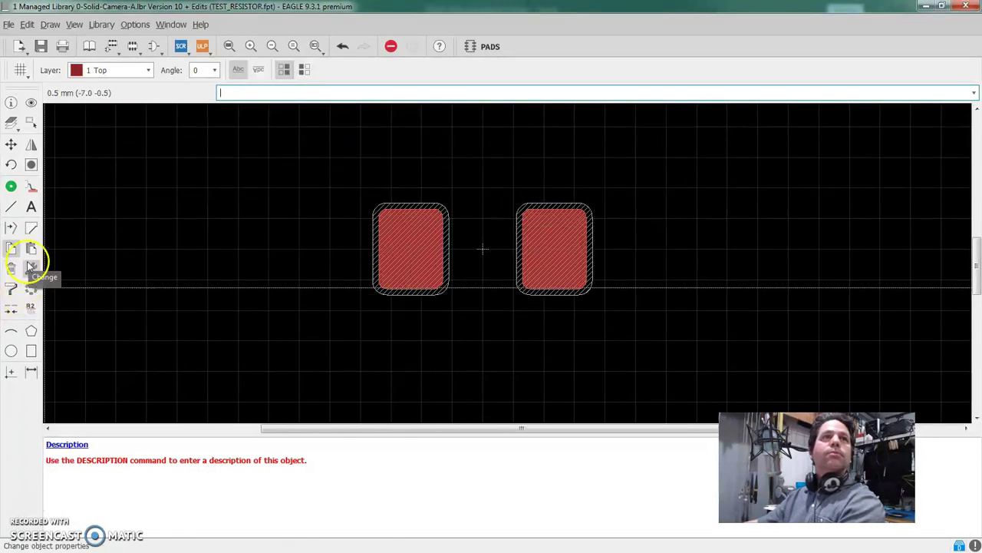
pyautogui.click(10, 207)
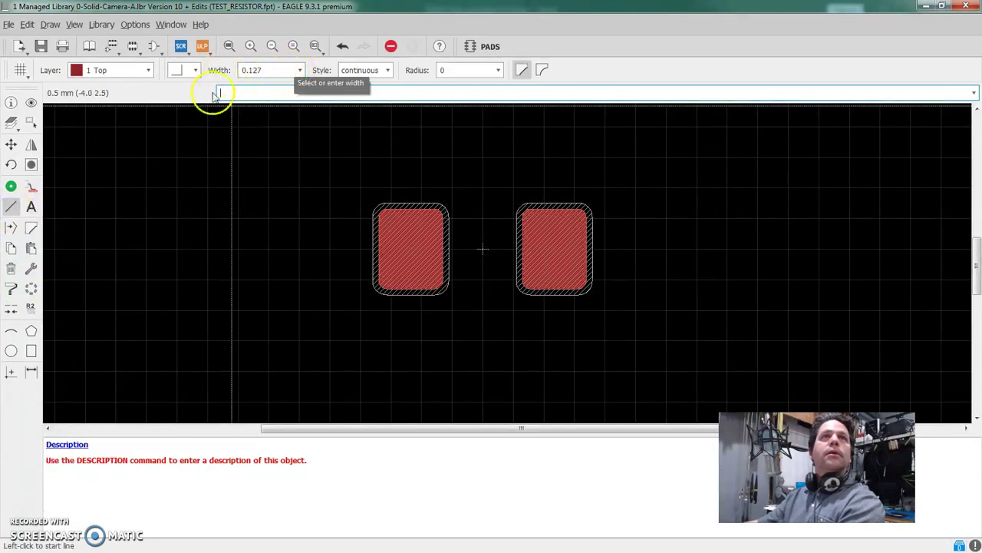
pyautogui.click(114, 70)
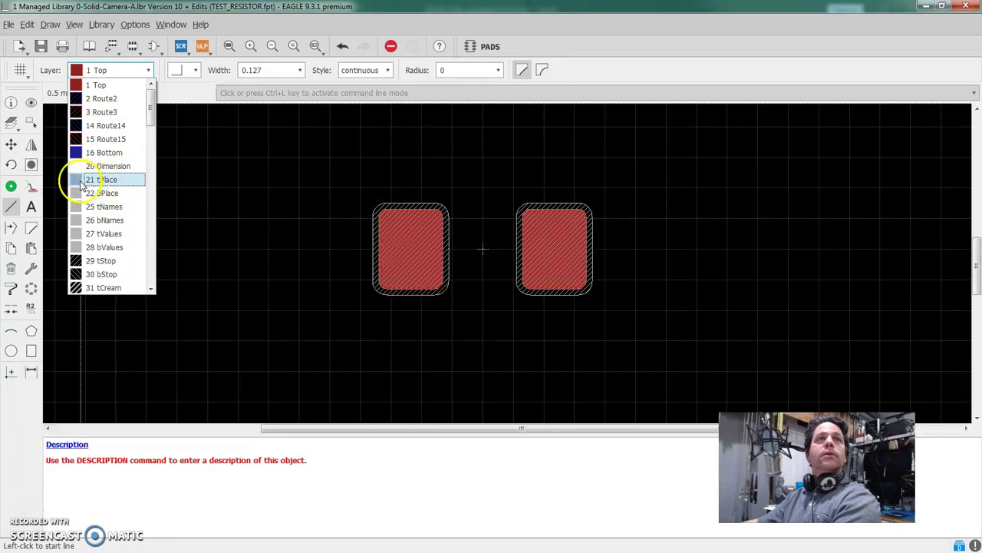
pyautogui.click(108, 181)
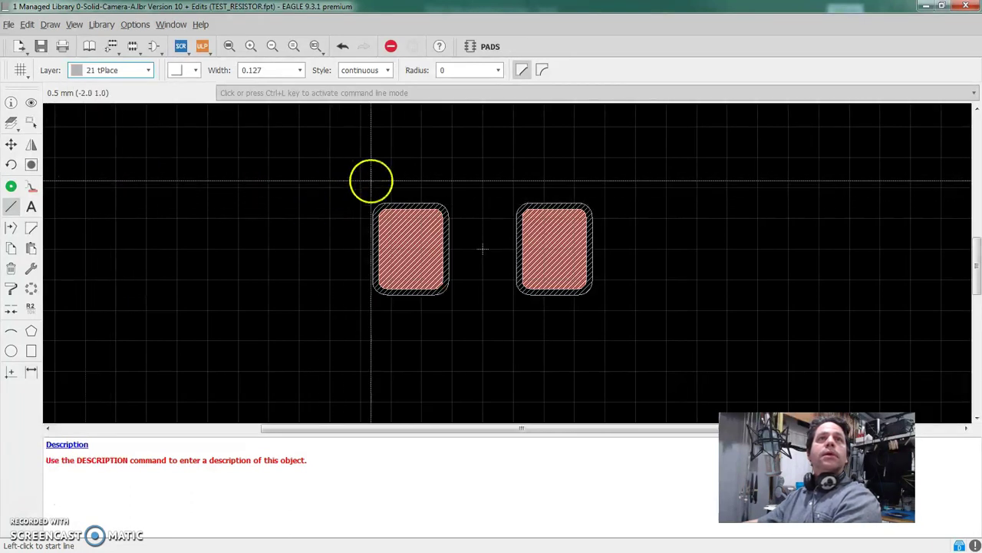
pyautogui.press('alt')
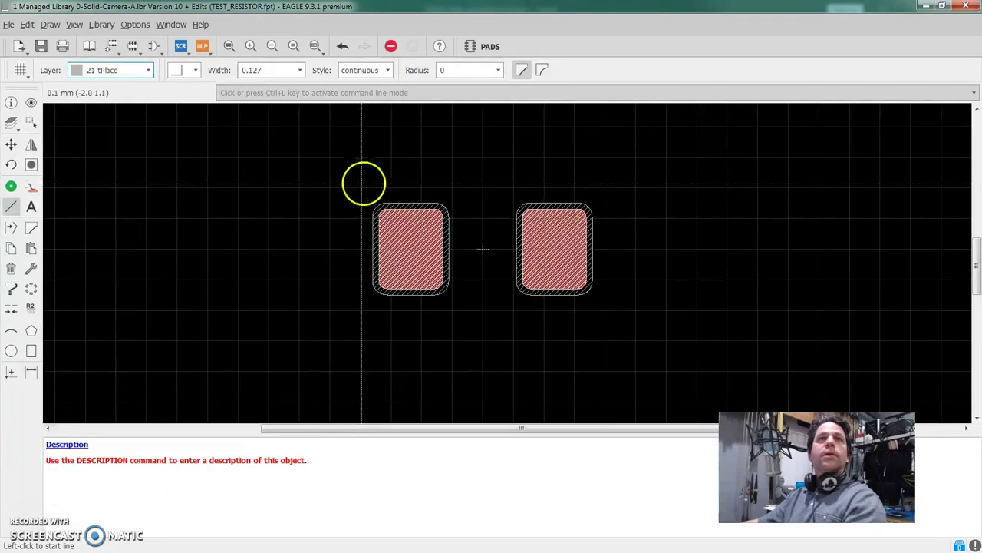
# Draw a closed four-corner rectangle around both pads
pyautogui.click(357, 185)
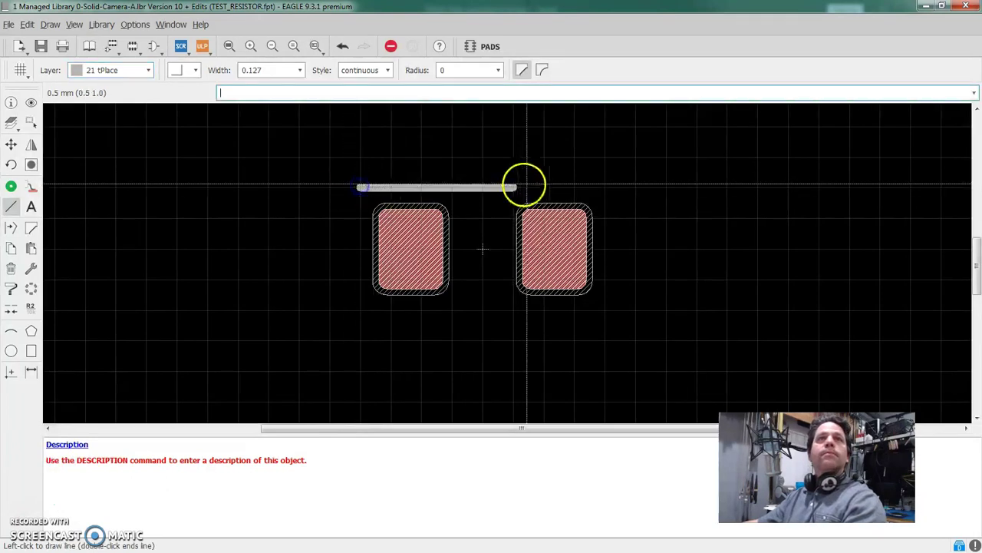
pyautogui.click(605, 187)
pyautogui.click(605, 309)
pyautogui.click(362, 308)
pyautogui.click(362, 188)
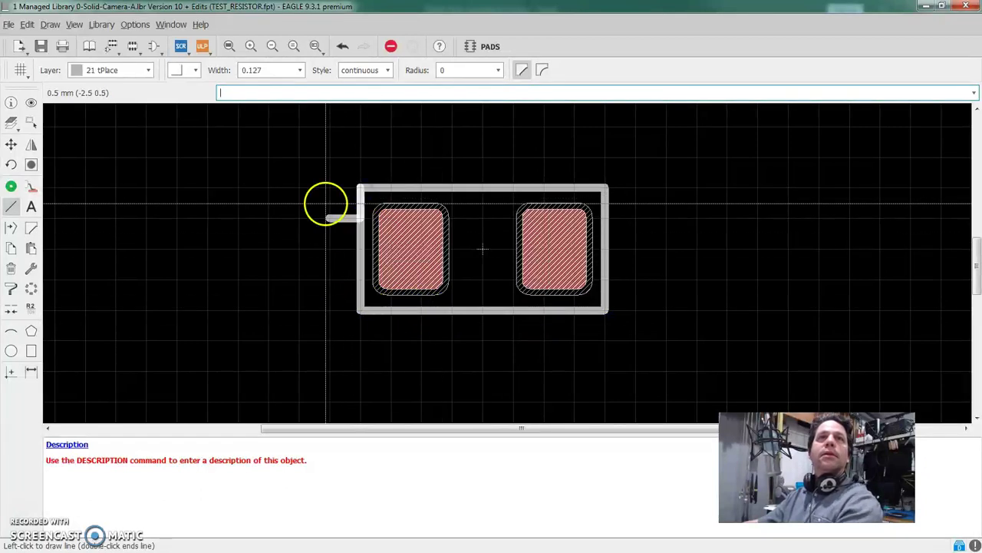
pyautogui.press('Escape')
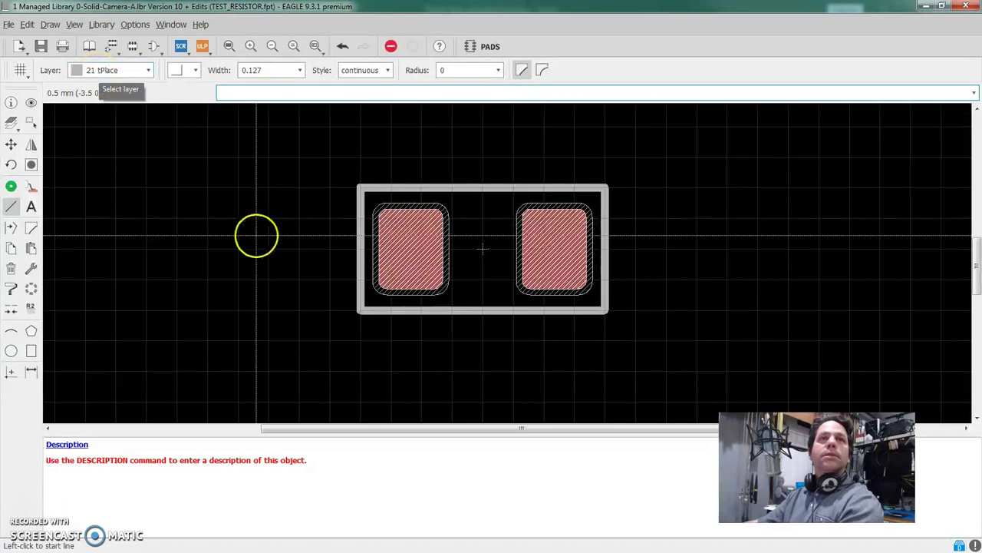
pyautogui.scroll(-1, 256, 235)
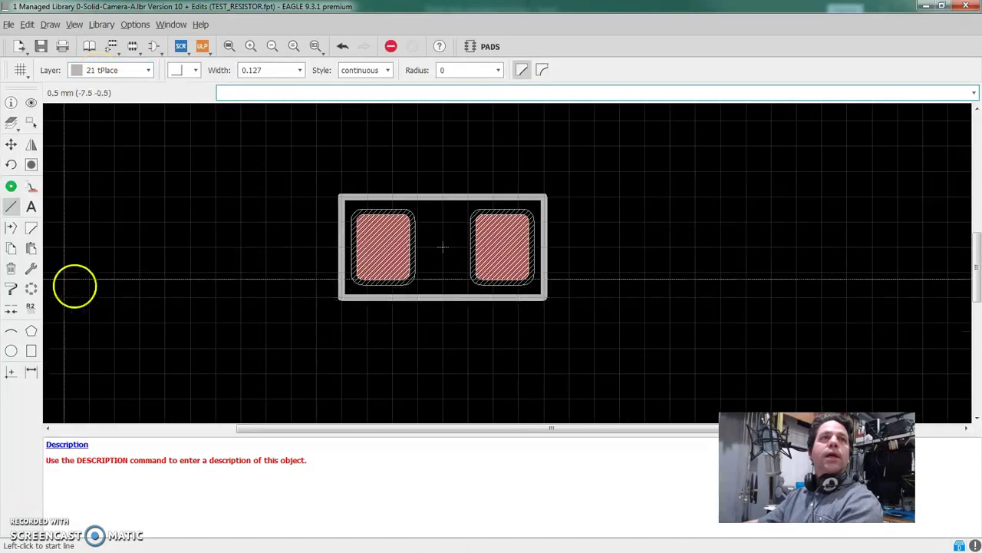
# Create >NAME text and place one copy above the outlined pads and one below
pyautogui.click(31, 207)
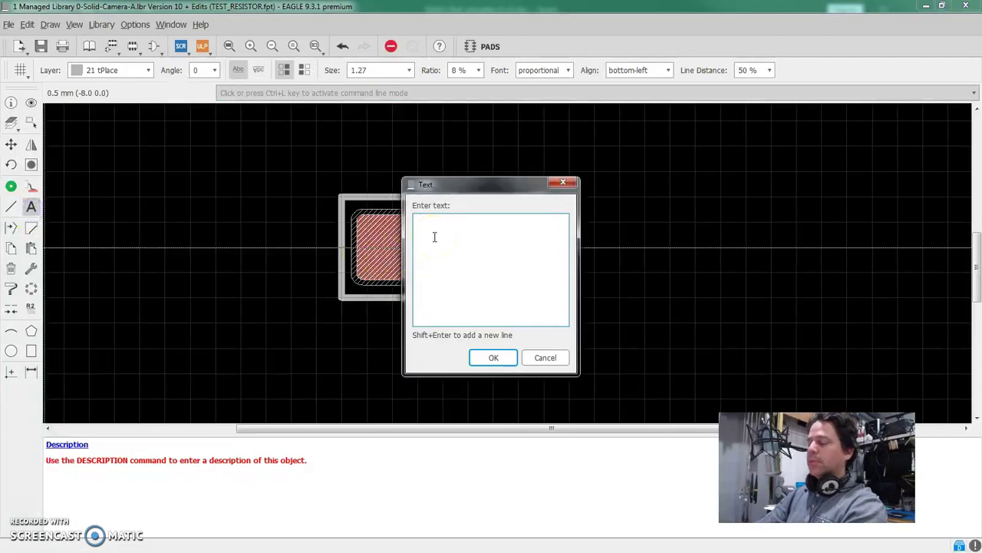
pyautogui.write('>NAME')
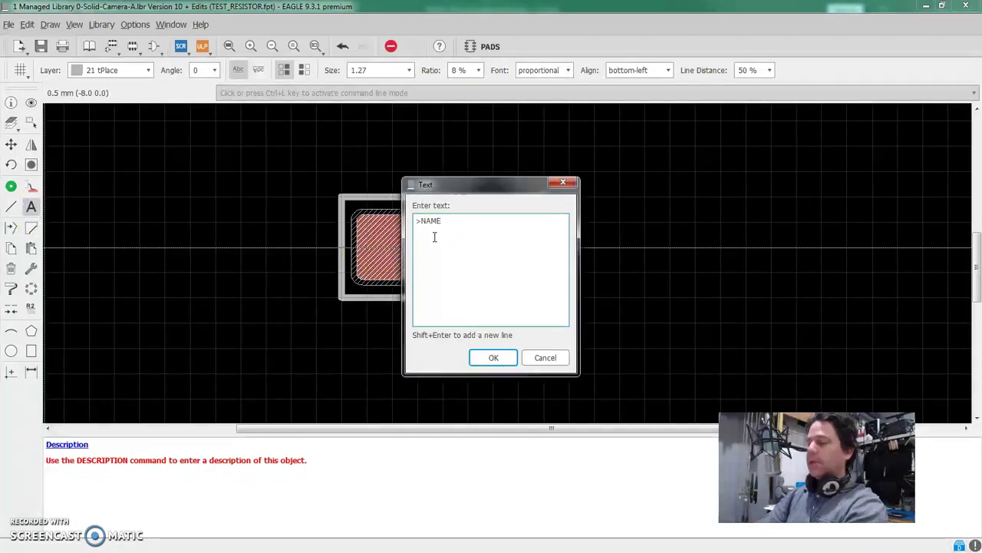
pyautogui.click(505, 360)
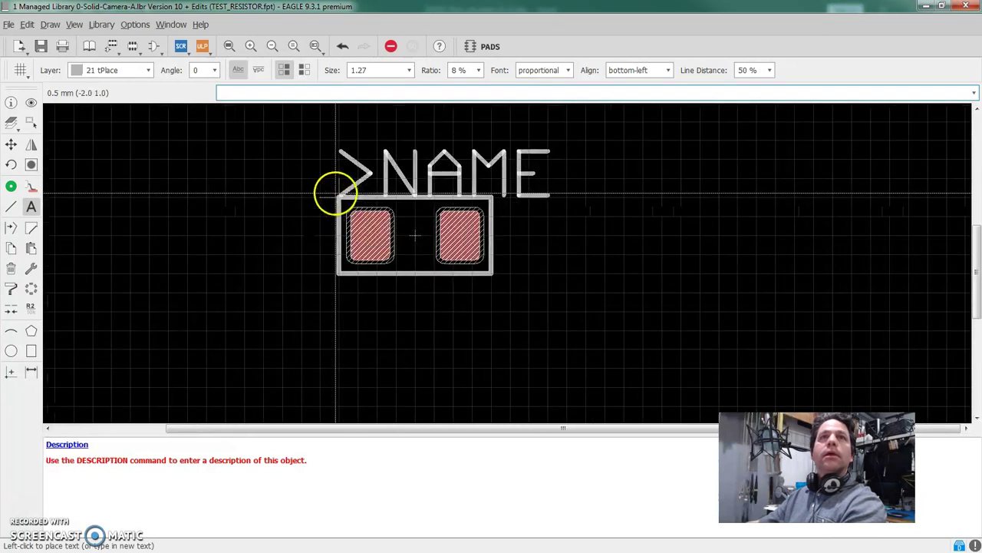
pyautogui.scroll(1, 335, 194)
pyautogui.click(359, 251)
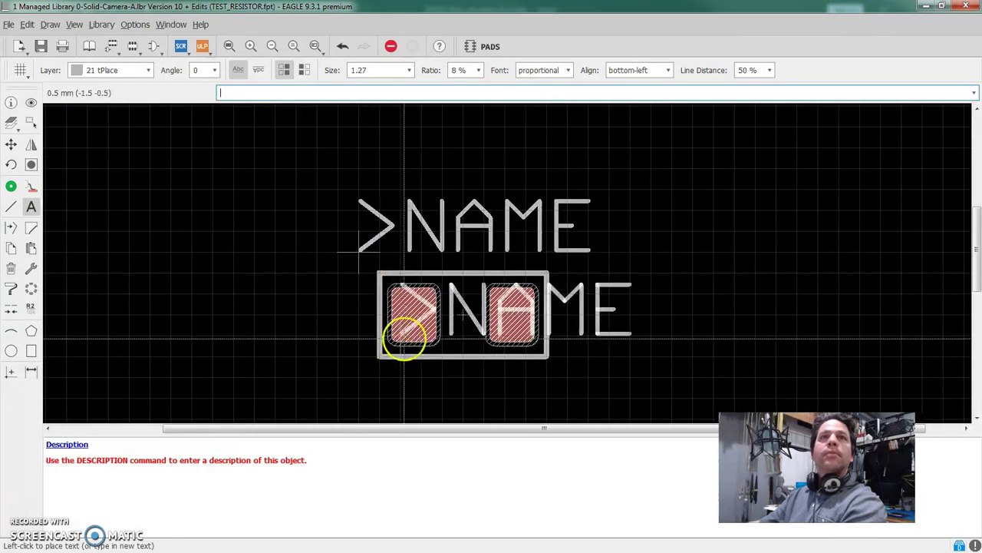
pyautogui.scroll(-2, 376, 256)
pyautogui.scroll(1, 341, 367)
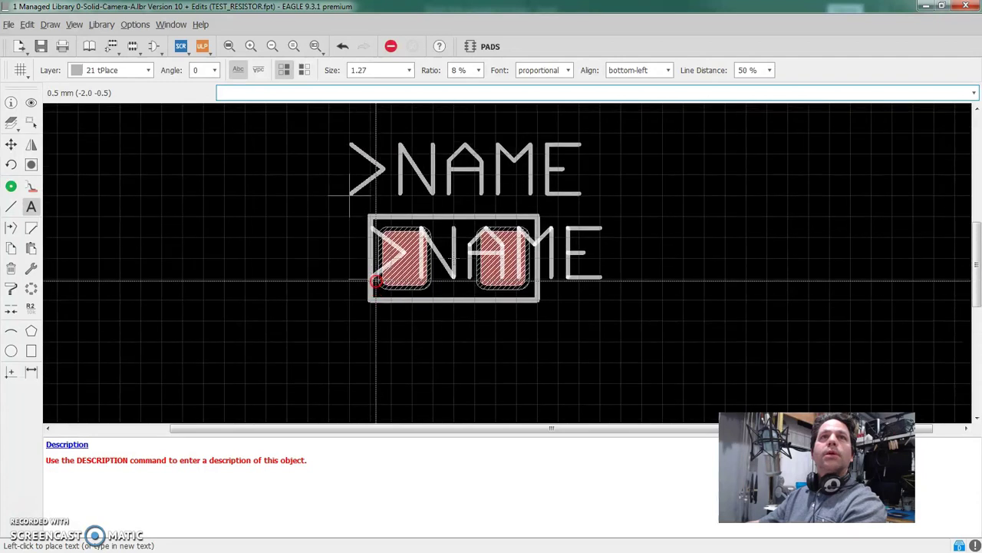
pyautogui.click(322, 367)
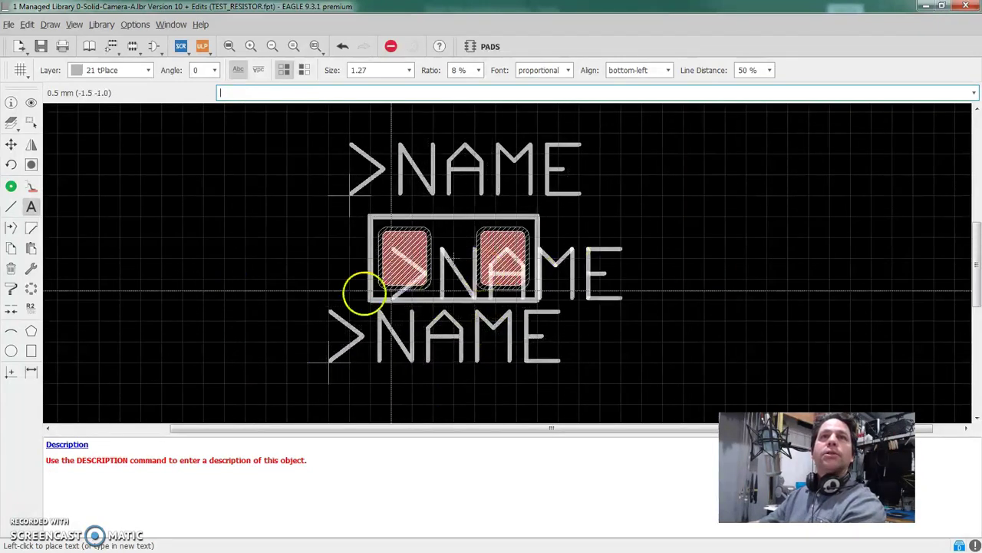
pyautogui.scroll(1, 564, 276)
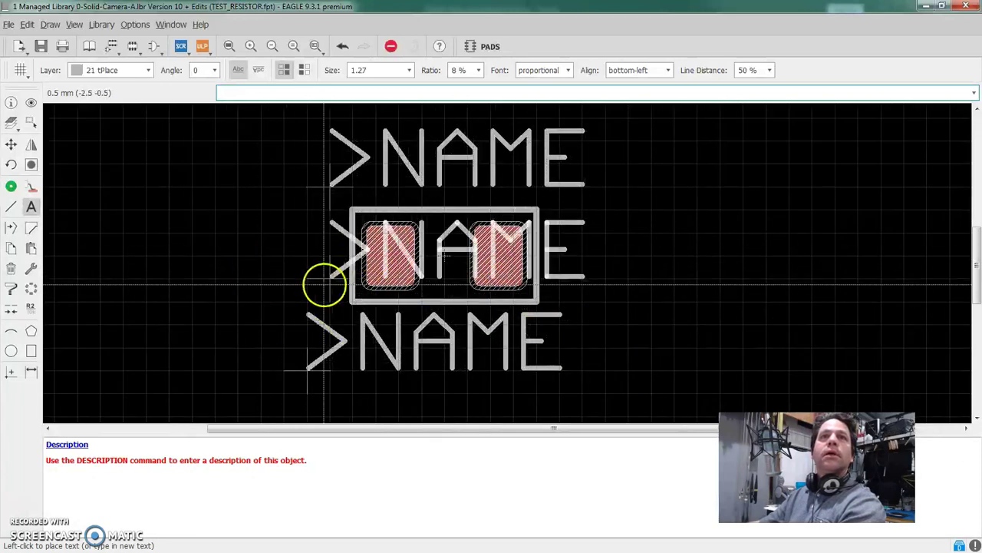
pyautogui.press('Escape')
pyautogui.press('Escape')
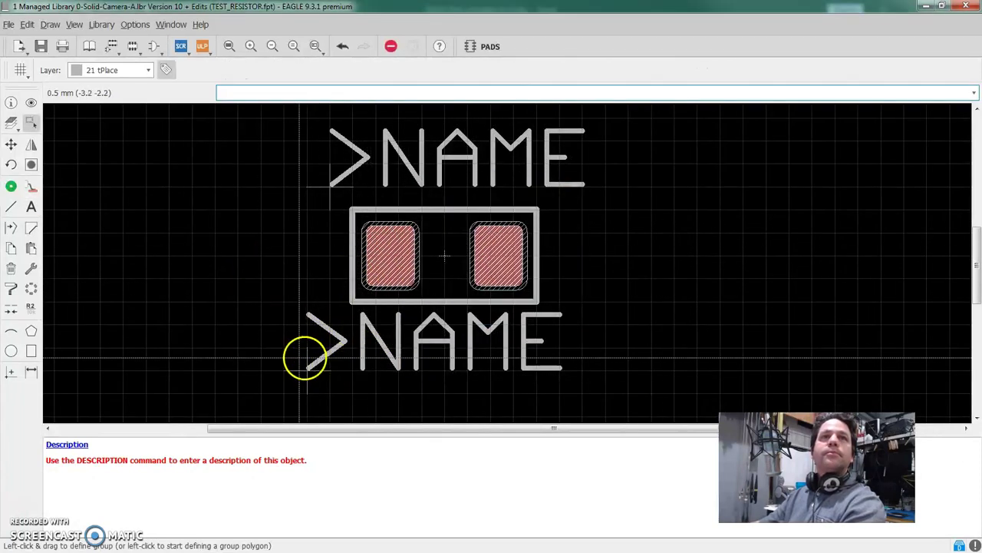
# Change the lower label's text from >NAME to >VALUE in its Properties dialog
pyautogui.rightClick(306, 370)
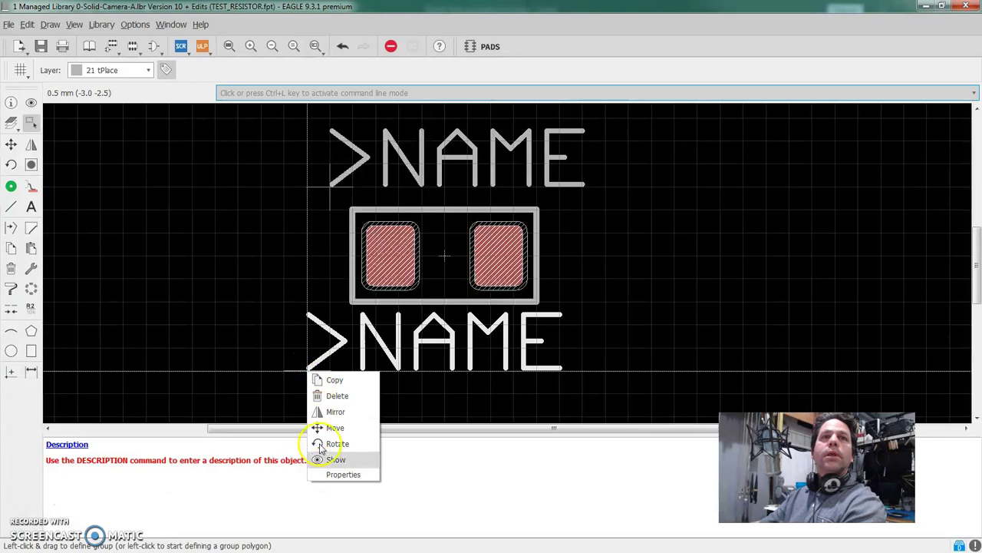
pyautogui.click(325, 473)
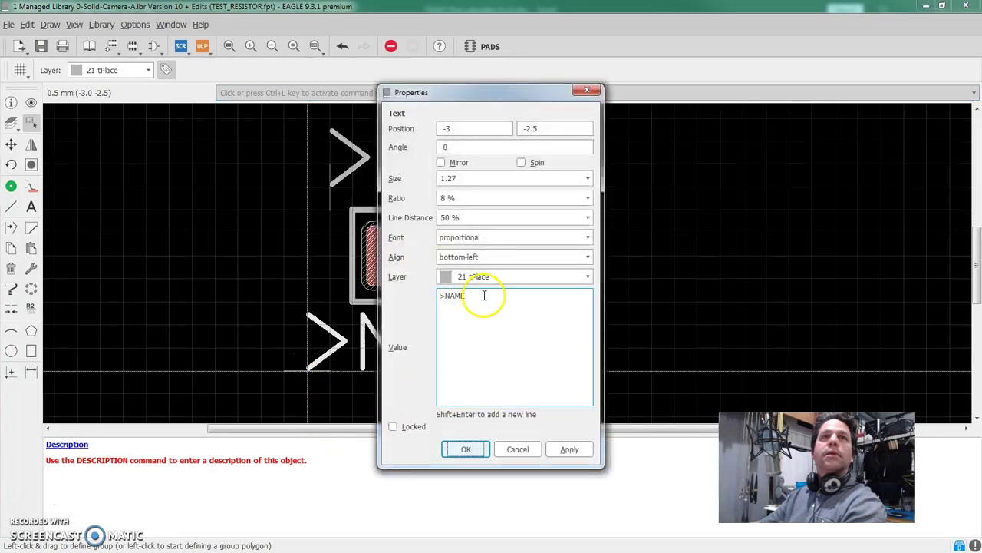
pyautogui.doubleClick(465, 297)
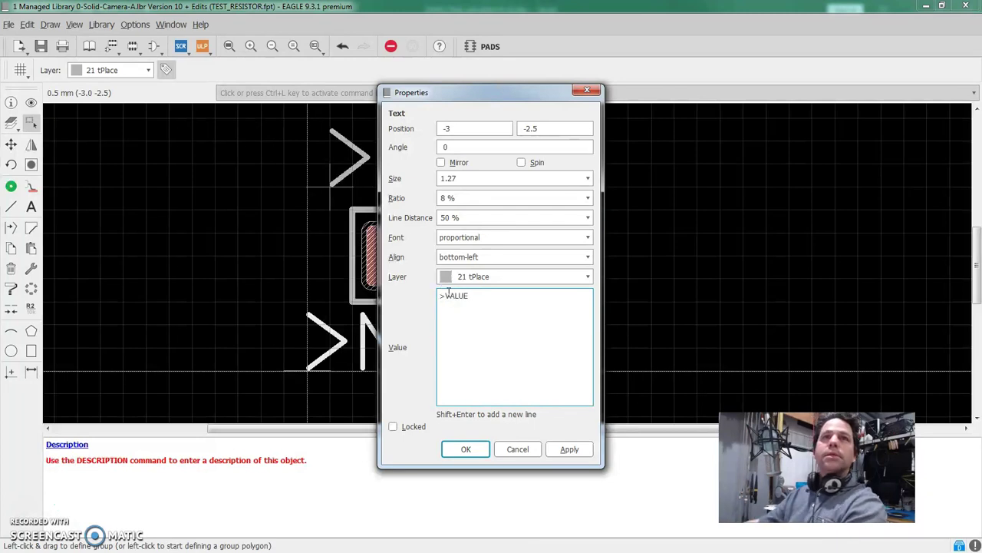
pyautogui.click(564, 449)
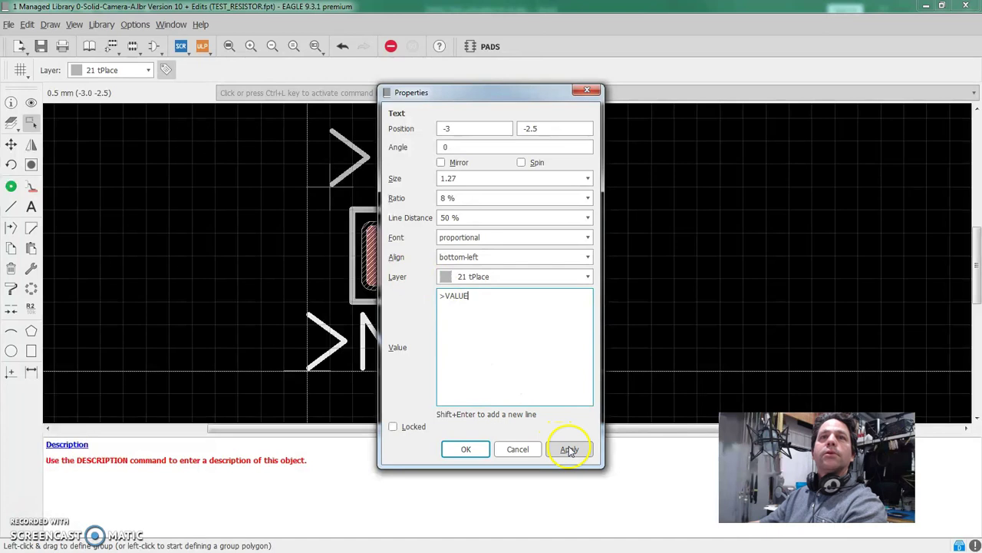
pyautogui.click(466, 449)
pyautogui.scroll(-1, 277, 295)
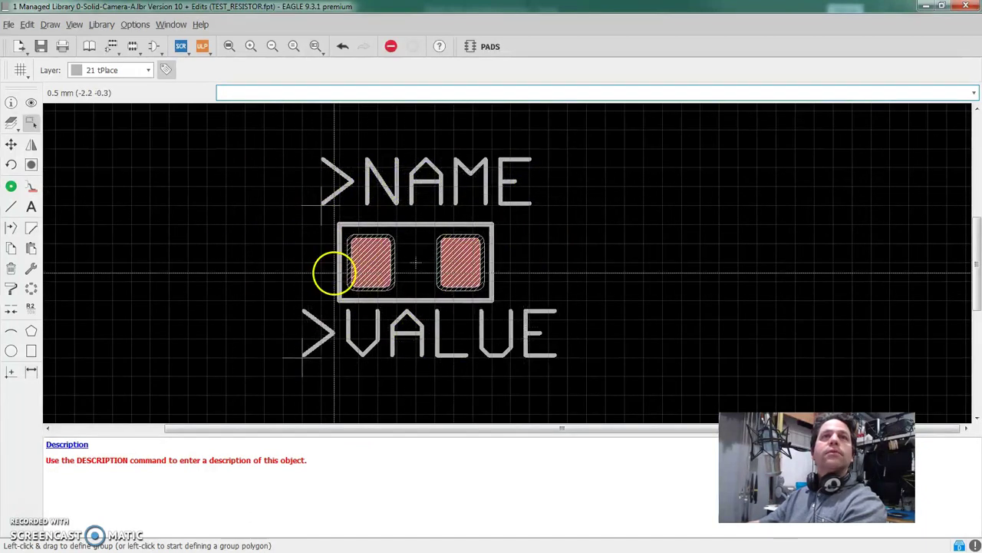
# Set both the grid size unit and the alternate grid unit to inch
pyautogui.click(20, 71)
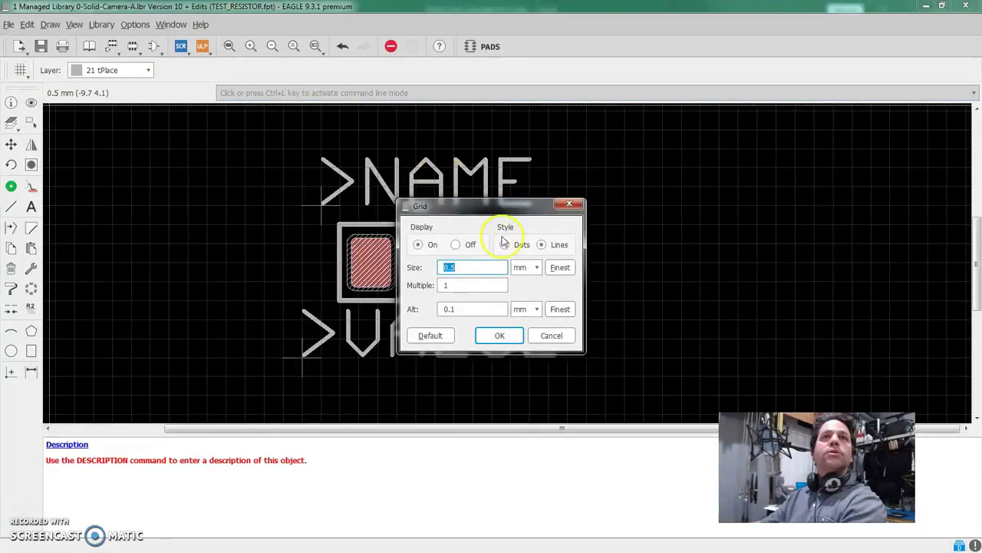
pyautogui.click(522, 269)
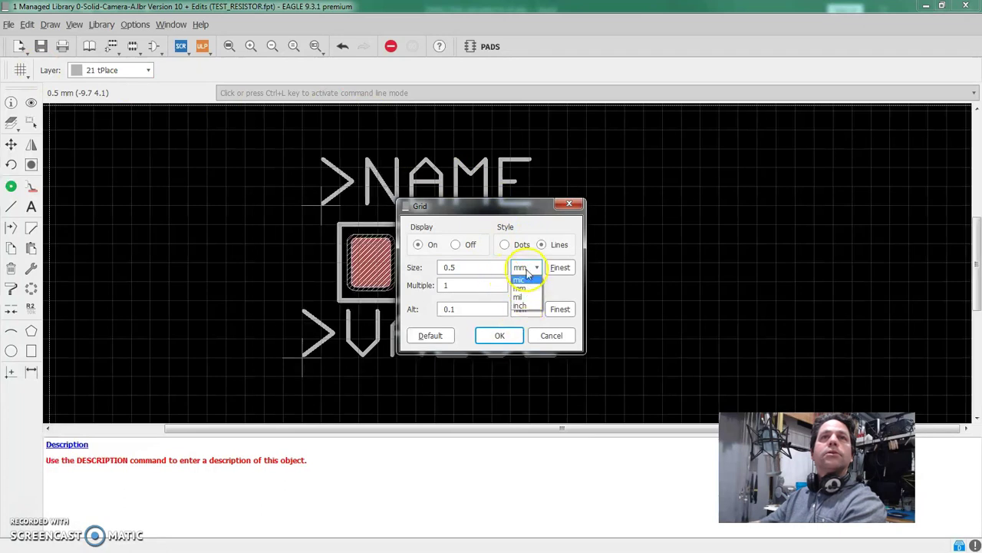
pyautogui.click(520, 305)
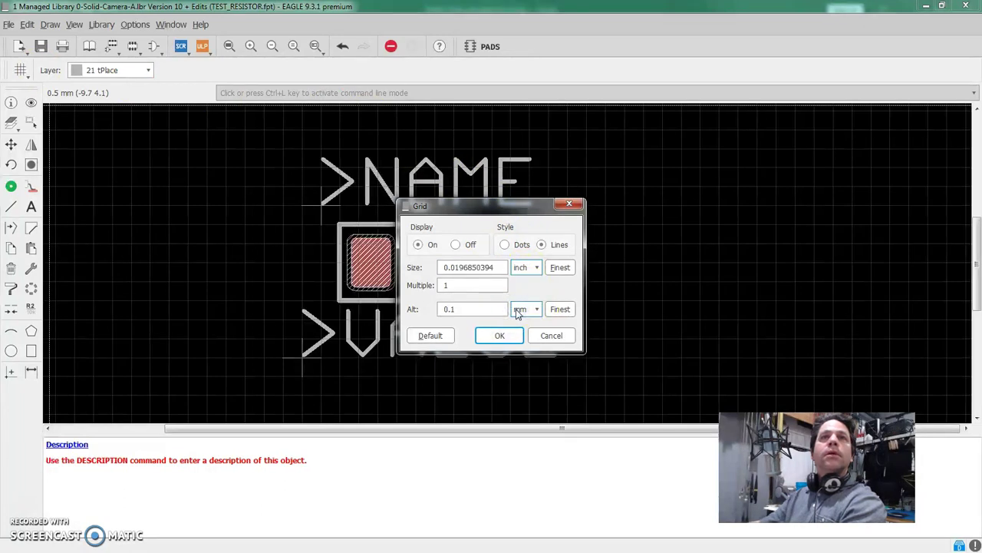
pyautogui.click(519, 310)
pyautogui.click(515, 347)
pyautogui.click(498, 338)
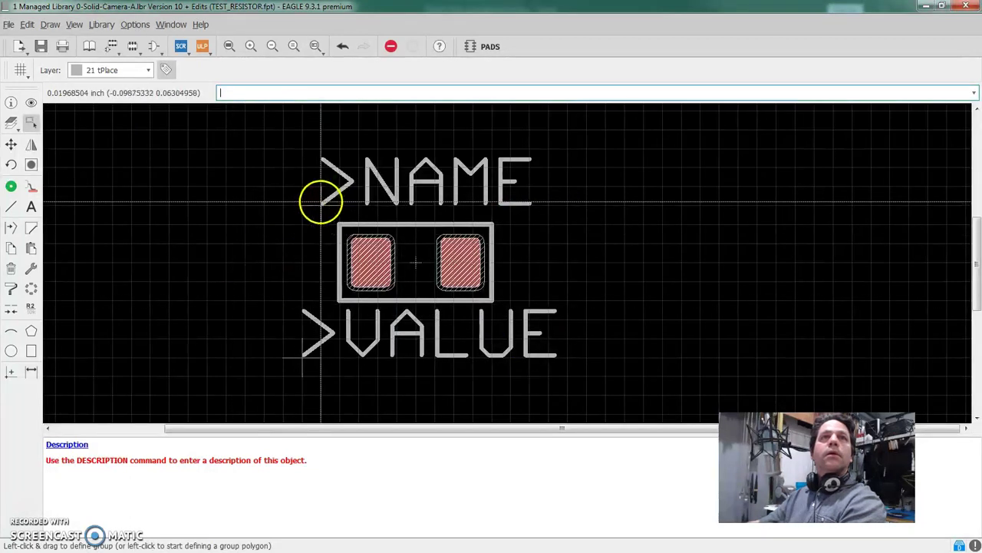
# Give the >NAME text a size of 0.04 inch and a 15% ratio
pyautogui.rightClick(321, 204)
pyautogui.click(346, 303)
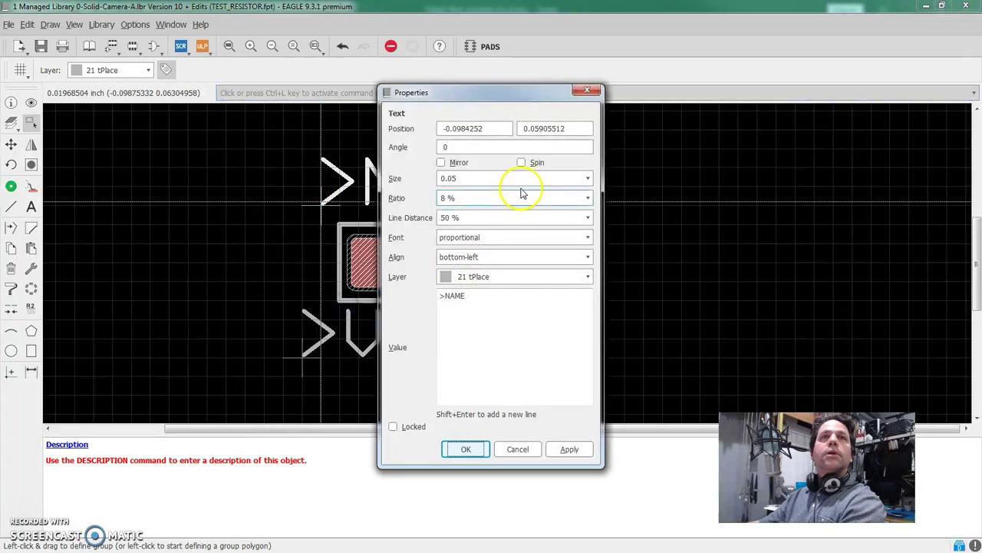
pyautogui.click(492, 180)
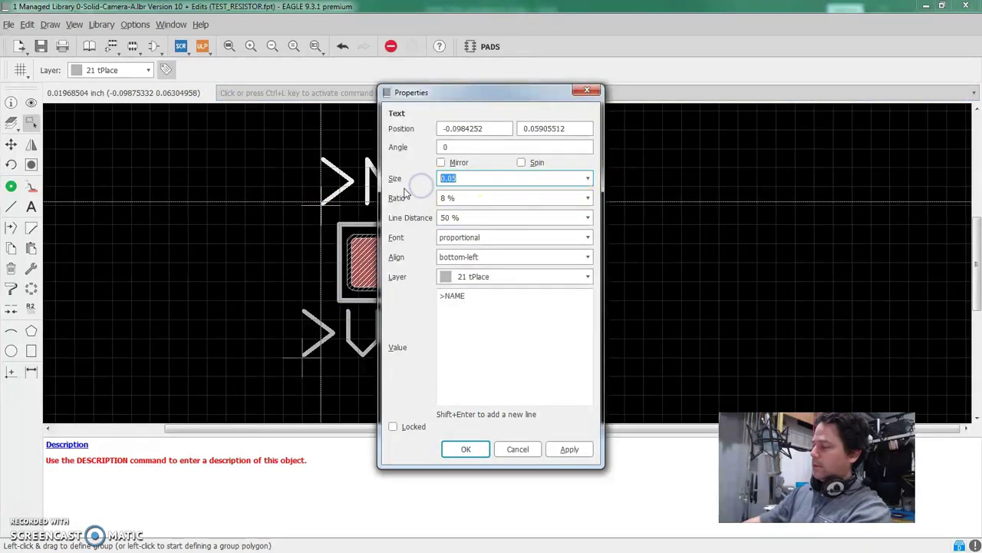
pyautogui.press('Tab')
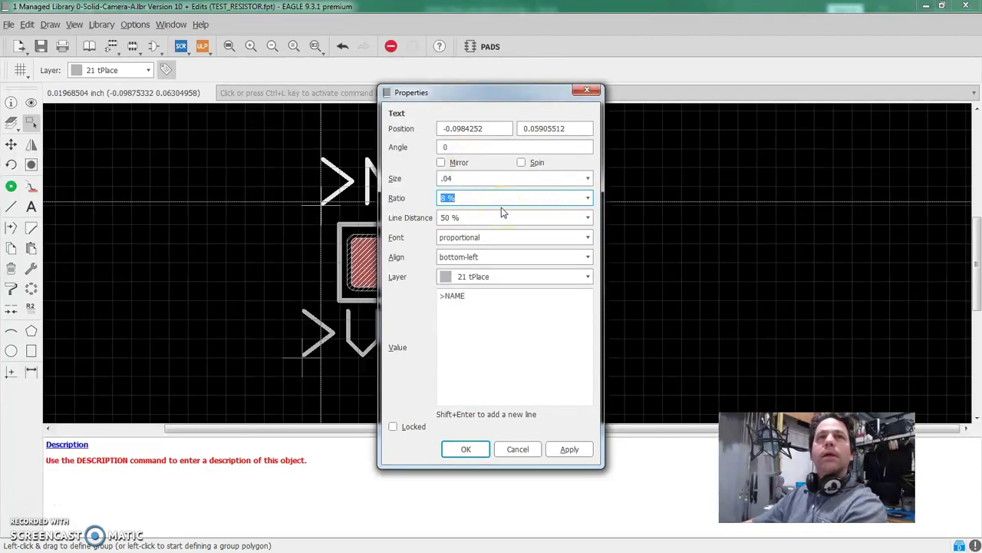
pyautogui.write('15')
pyautogui.press('Tab')
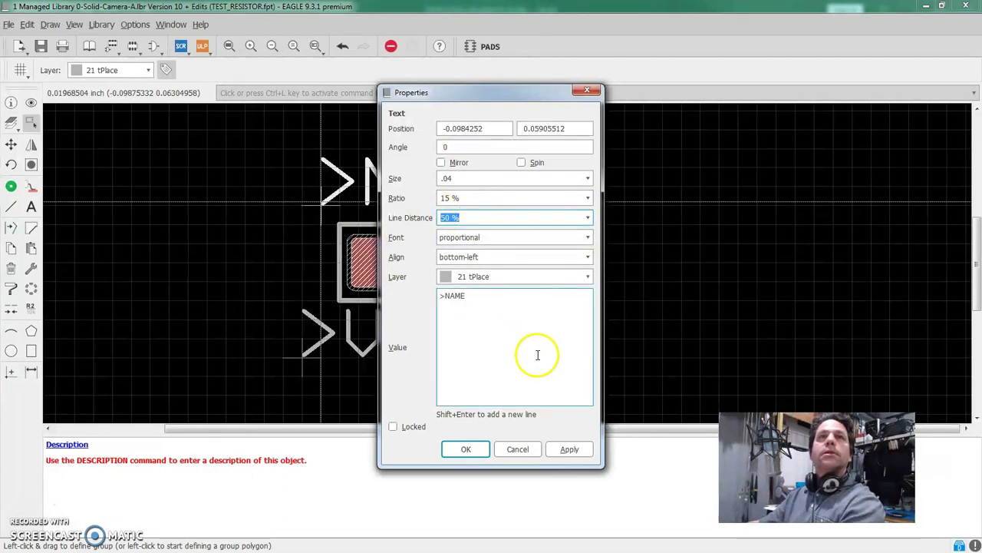
pyautogui.click(571, 449)
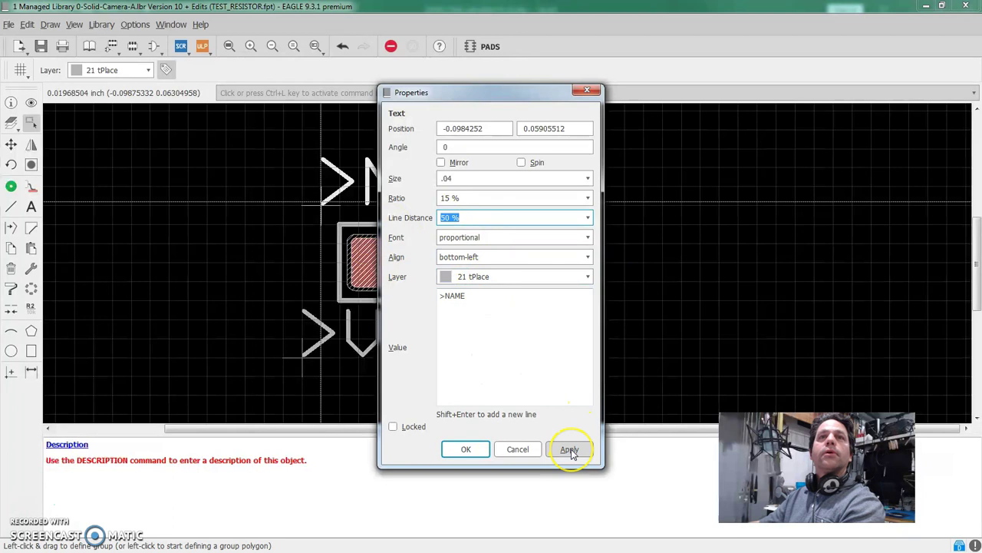
pyautogui.moveTo(458, 92); pyautogui.dragTo(669, 89)
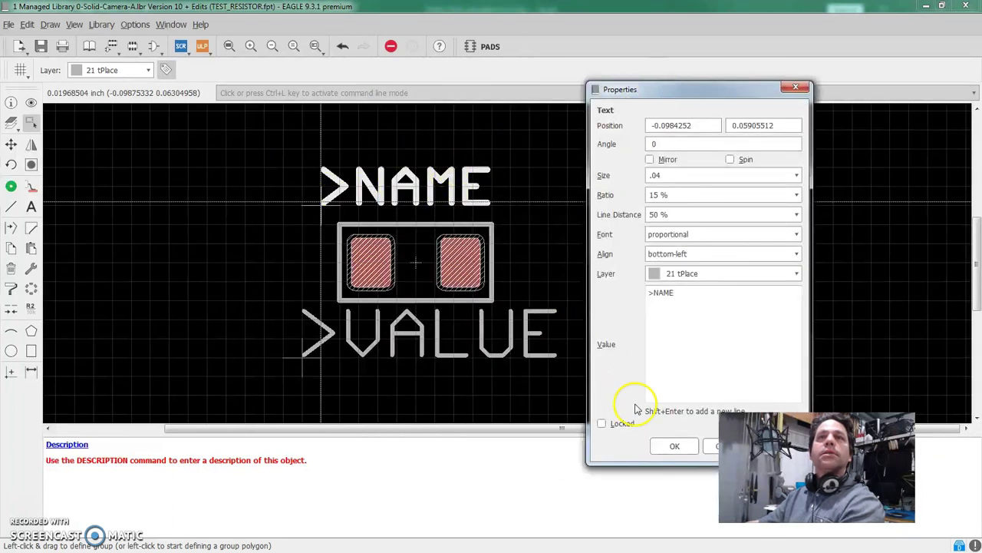
pyautogui.click(675, 446)
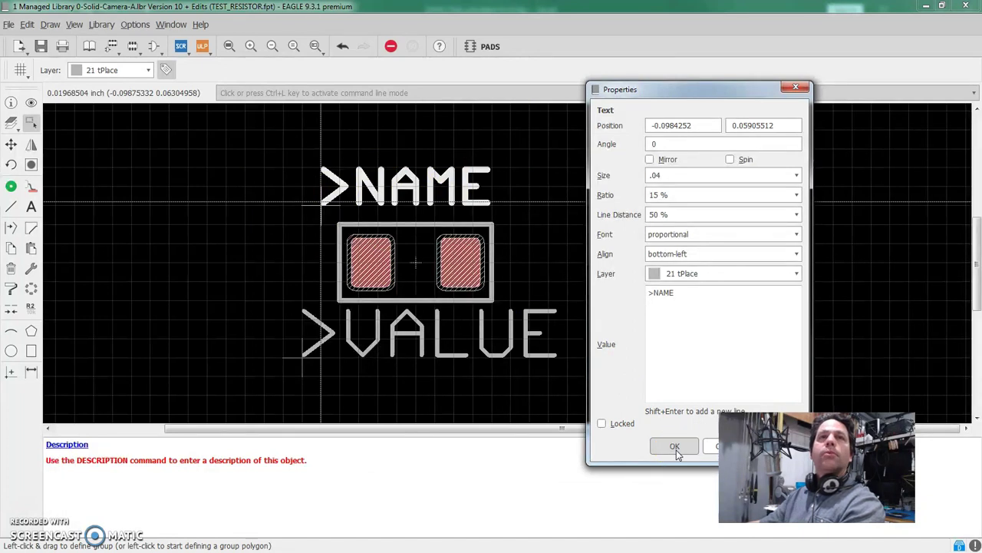
pyautogui.click(674, 448)
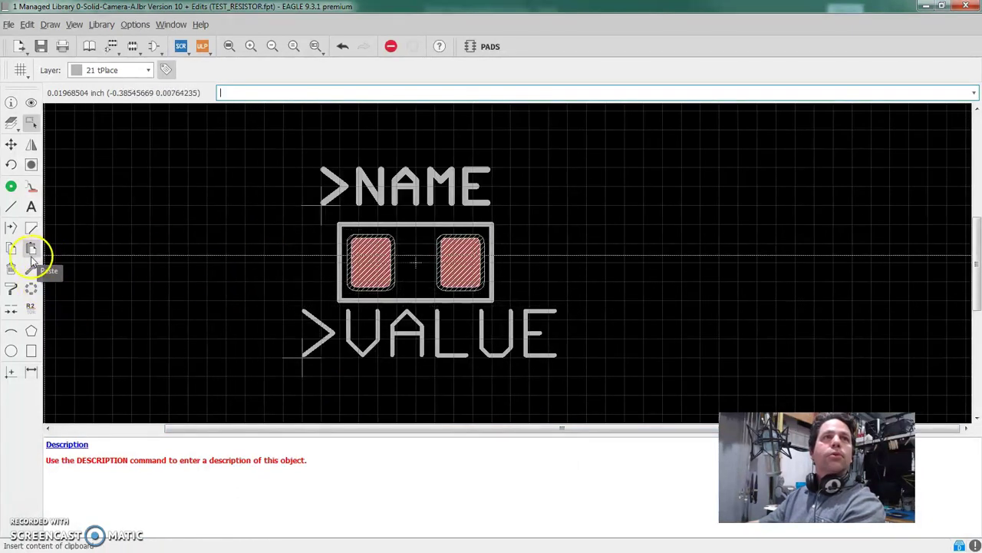
# Copy >NAME's size, ratio and font onto >VALUE using Match Properties
pyautogui.click(11, 288)
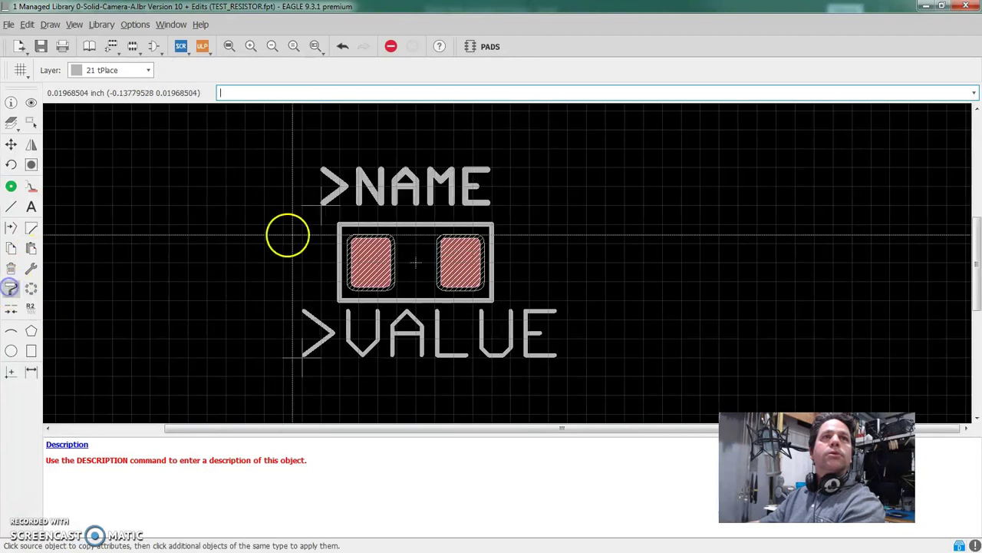
pyautogui.click(317, 206)
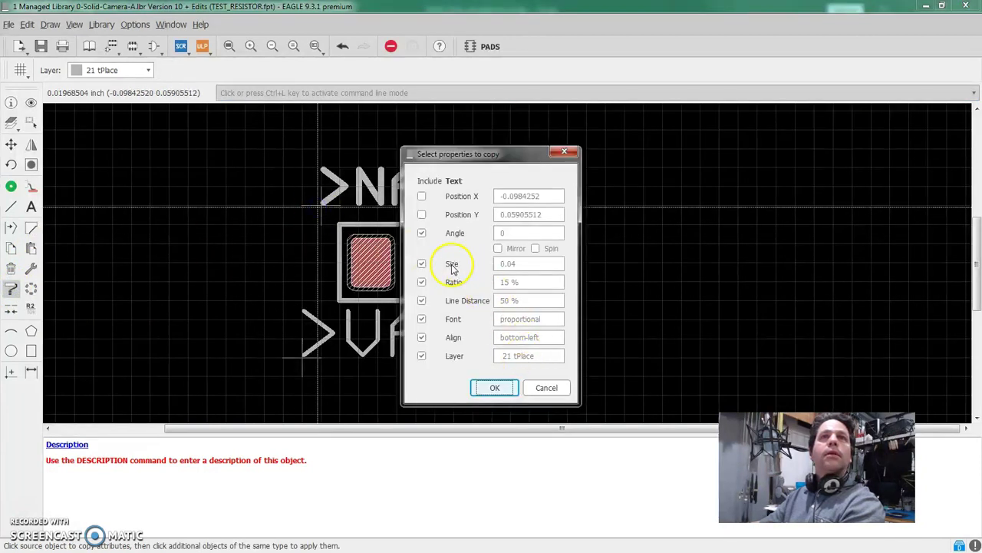
pyautogui.click(495, 387)
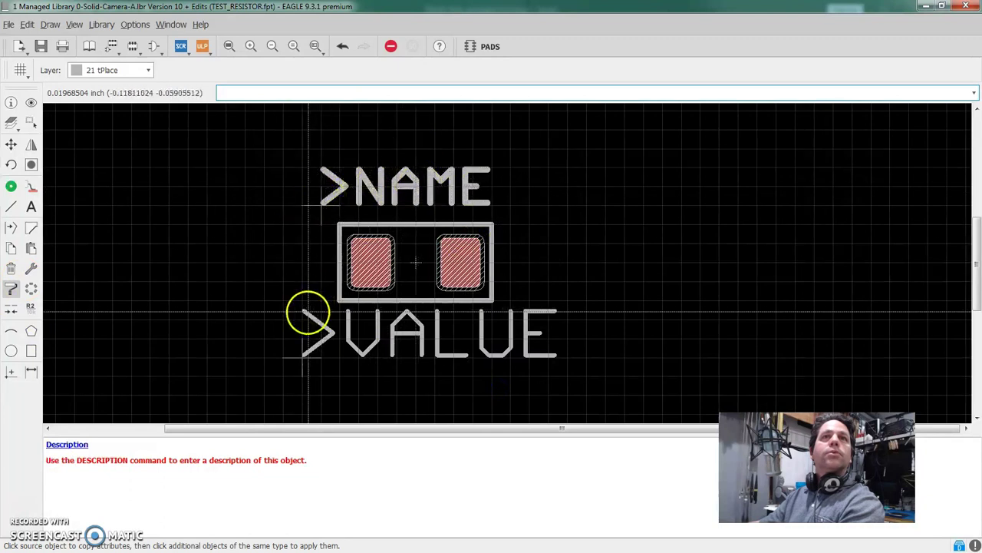
pyautogui.click(303, 357)
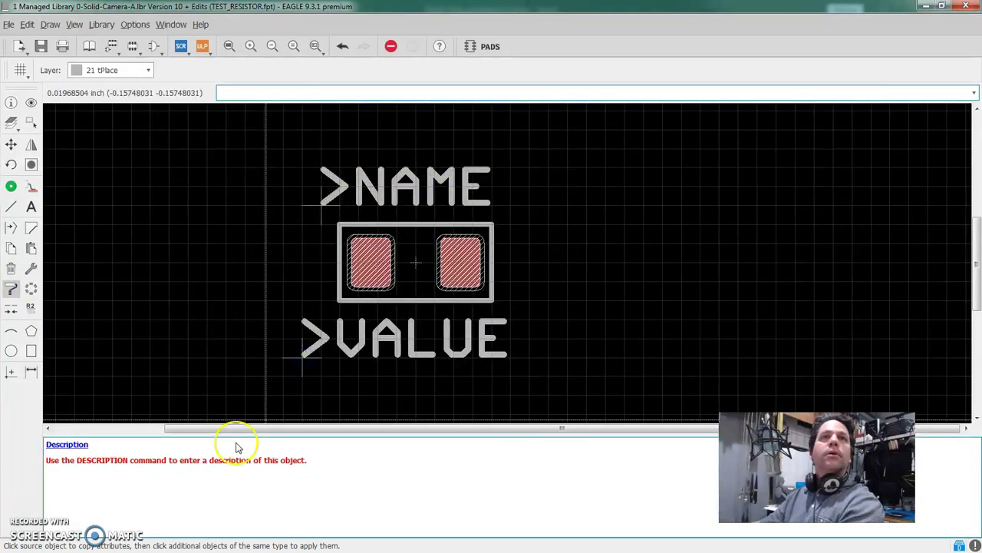
# Nudge >VALUE up toward the outline, place >NAME just above it, and save the library
pyautogui.click(16, 146)
pyautogui.click(302, 359)
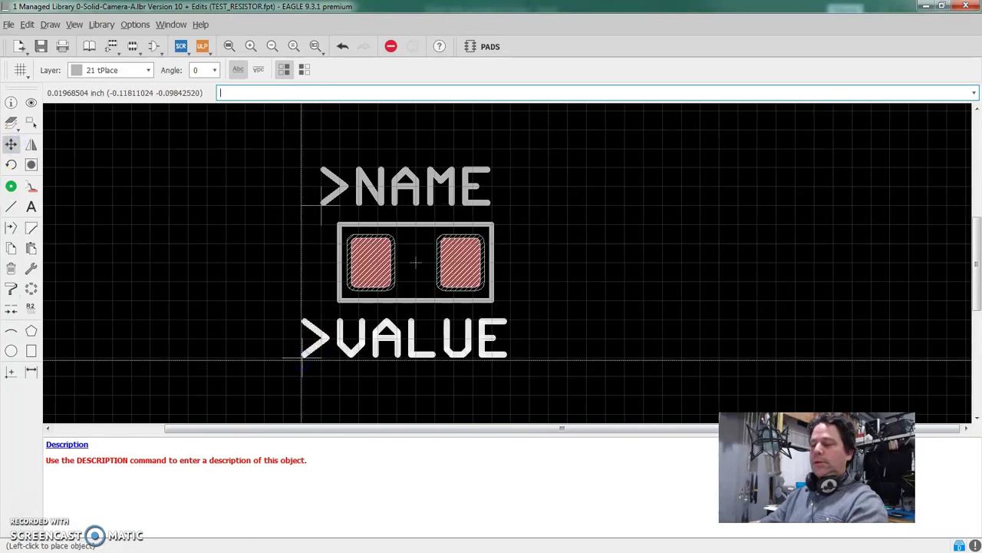
pyautogui.click(310, 352)
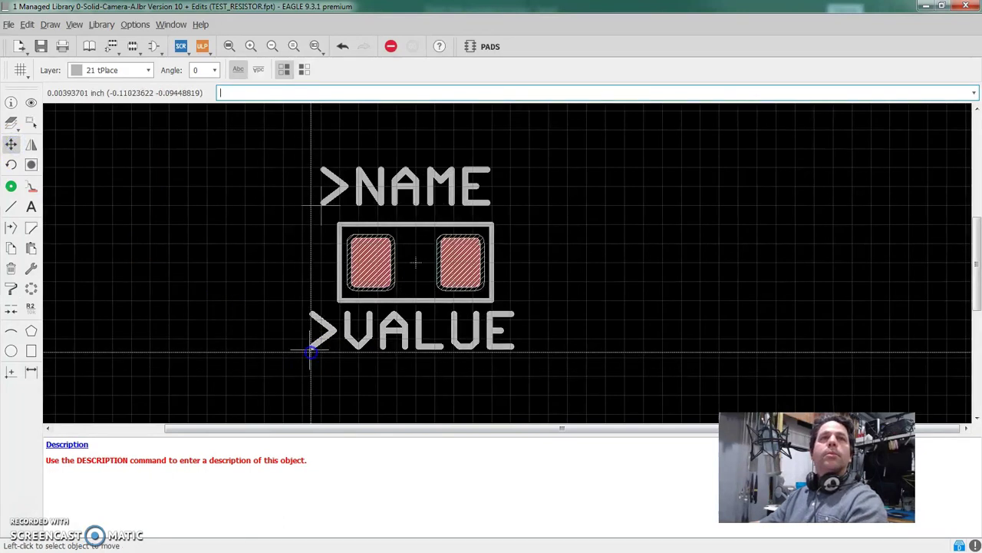
pyautogui.click(321, 206)
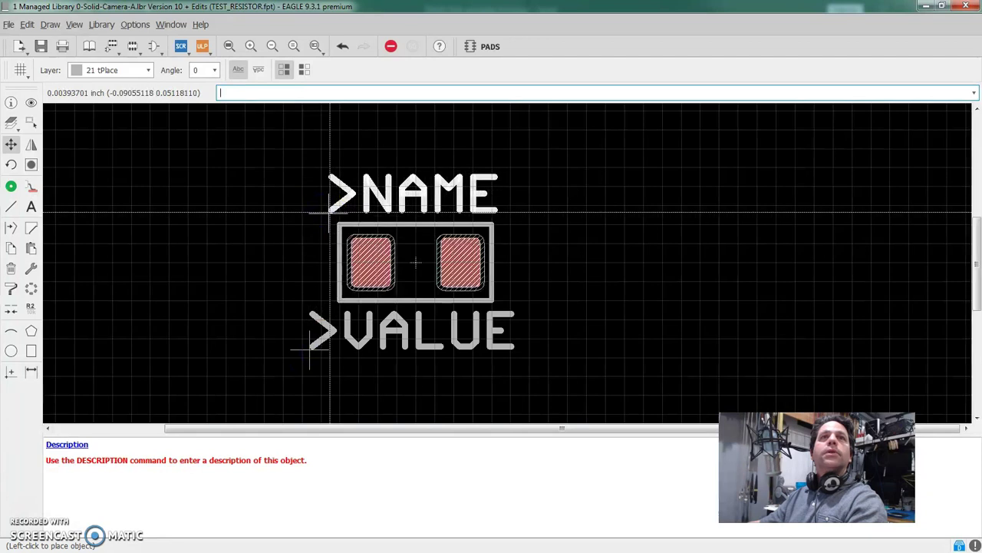
pyautogui.click(325, 209)
pyautogui.click(258, 297)
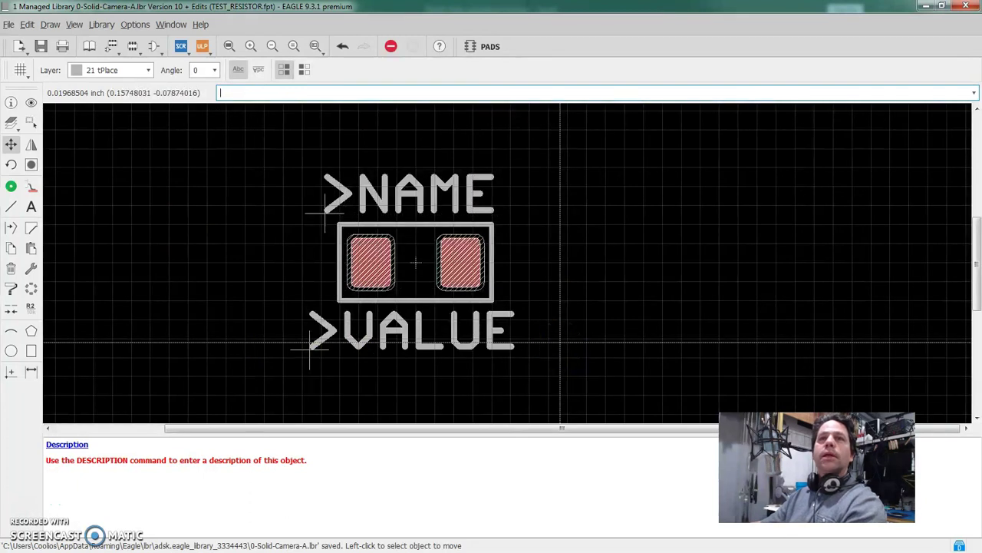
pyautogui.click(383, 329)
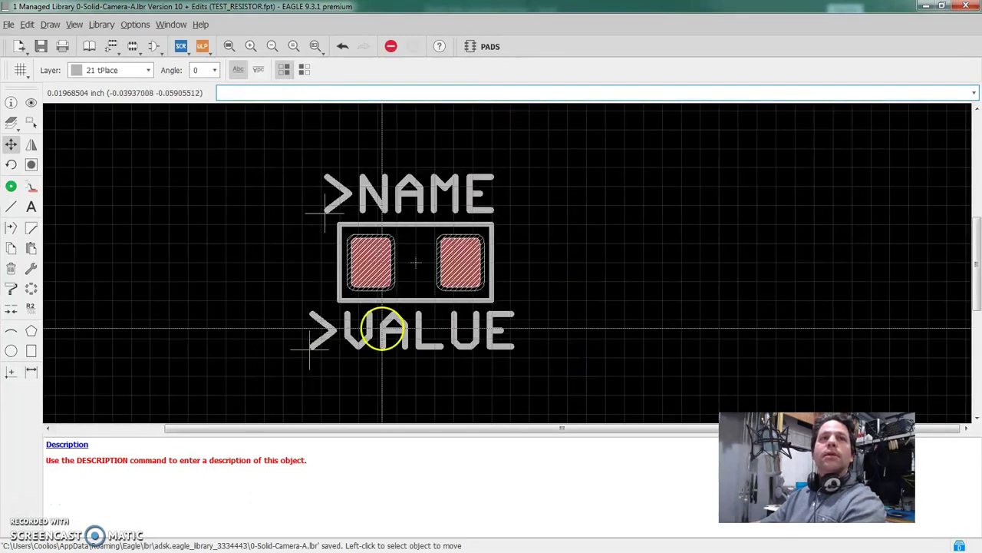